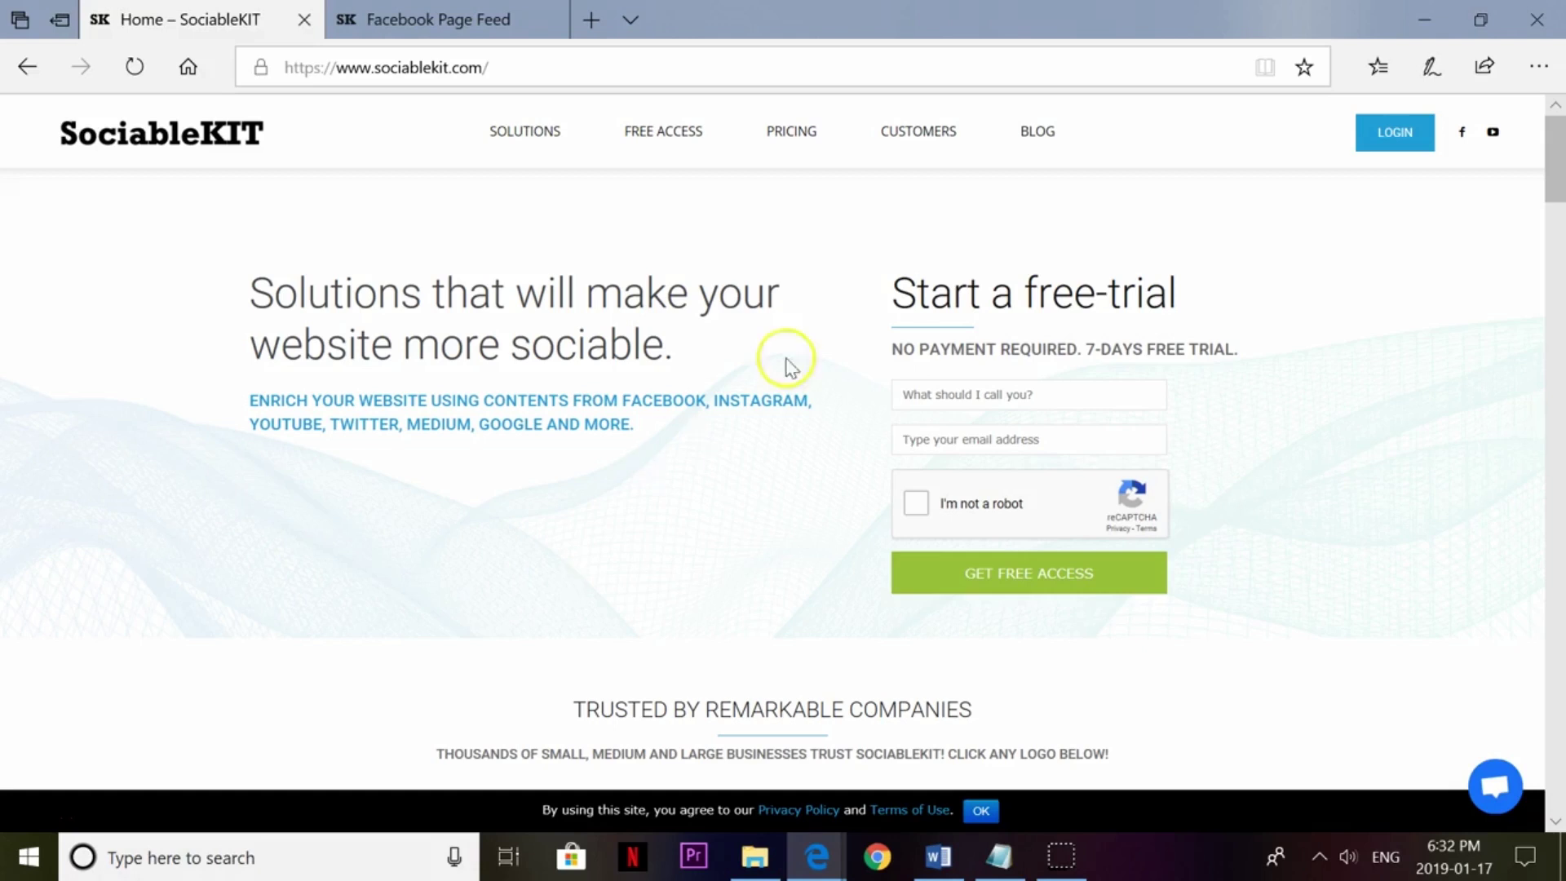
Step: Log in to the SociableKIT account with the saved credentials
click(1394, 132)
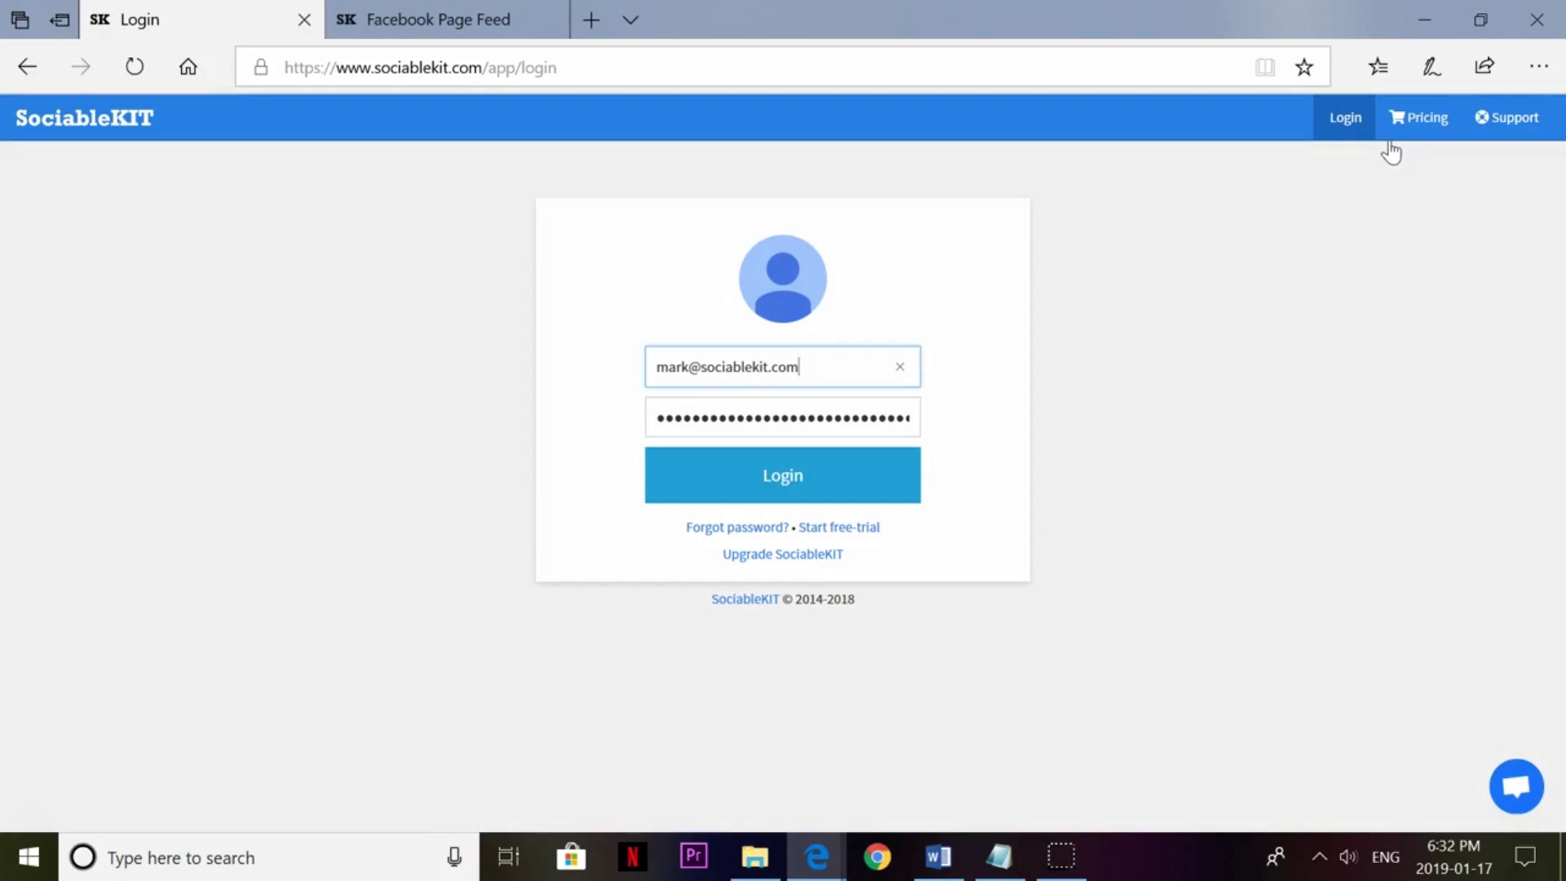
click(772, 477)
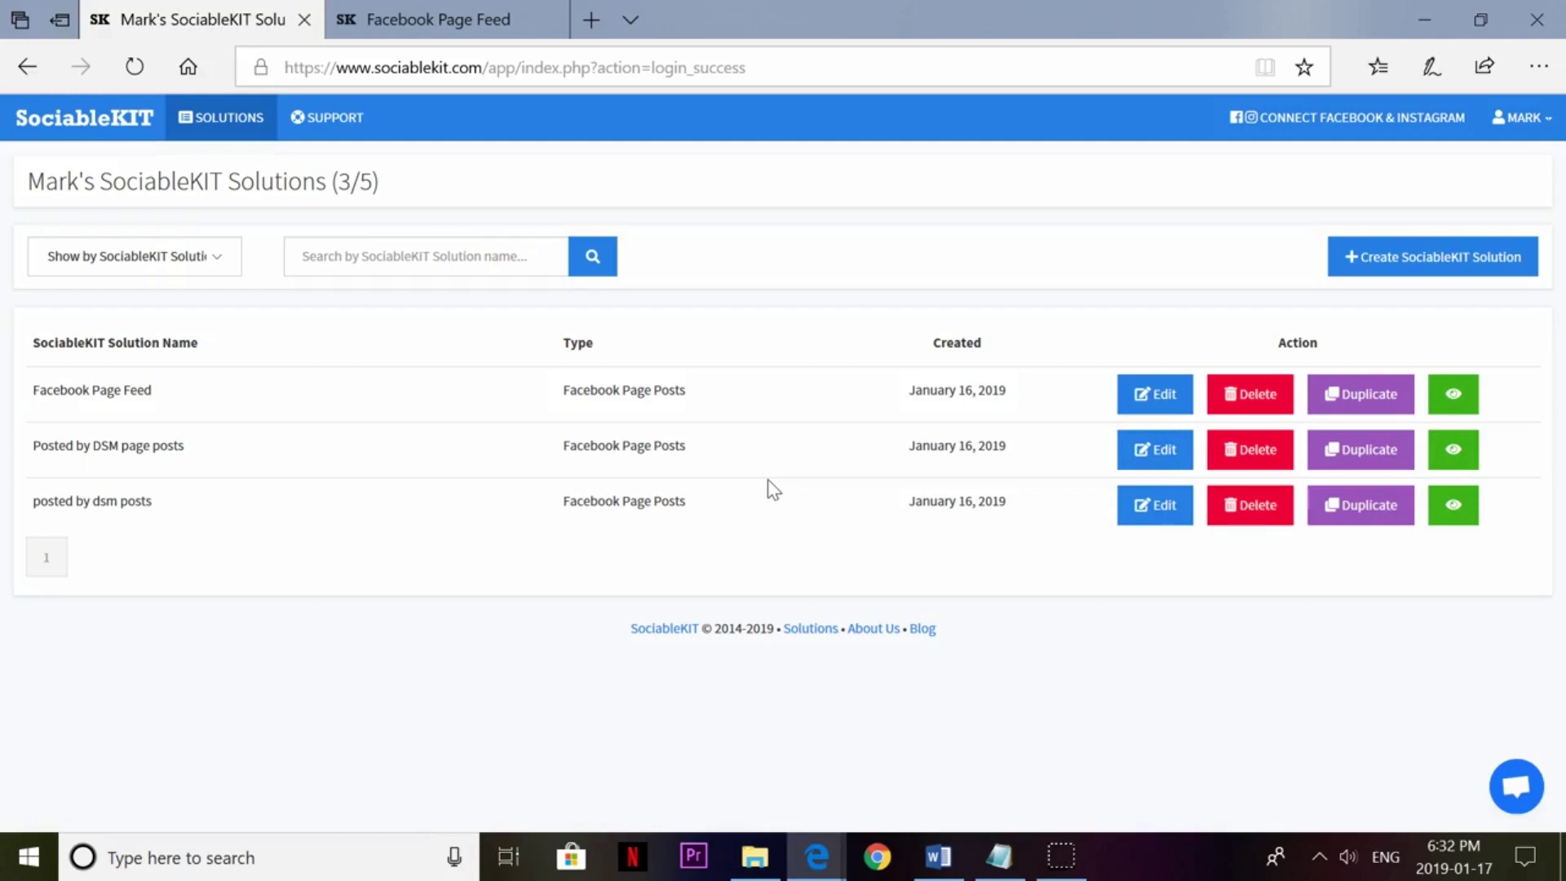
Step: Start a solution named 'Facebook Page Posts' of type Facebook Page Posts and bring up page selection
click(1434, 257)
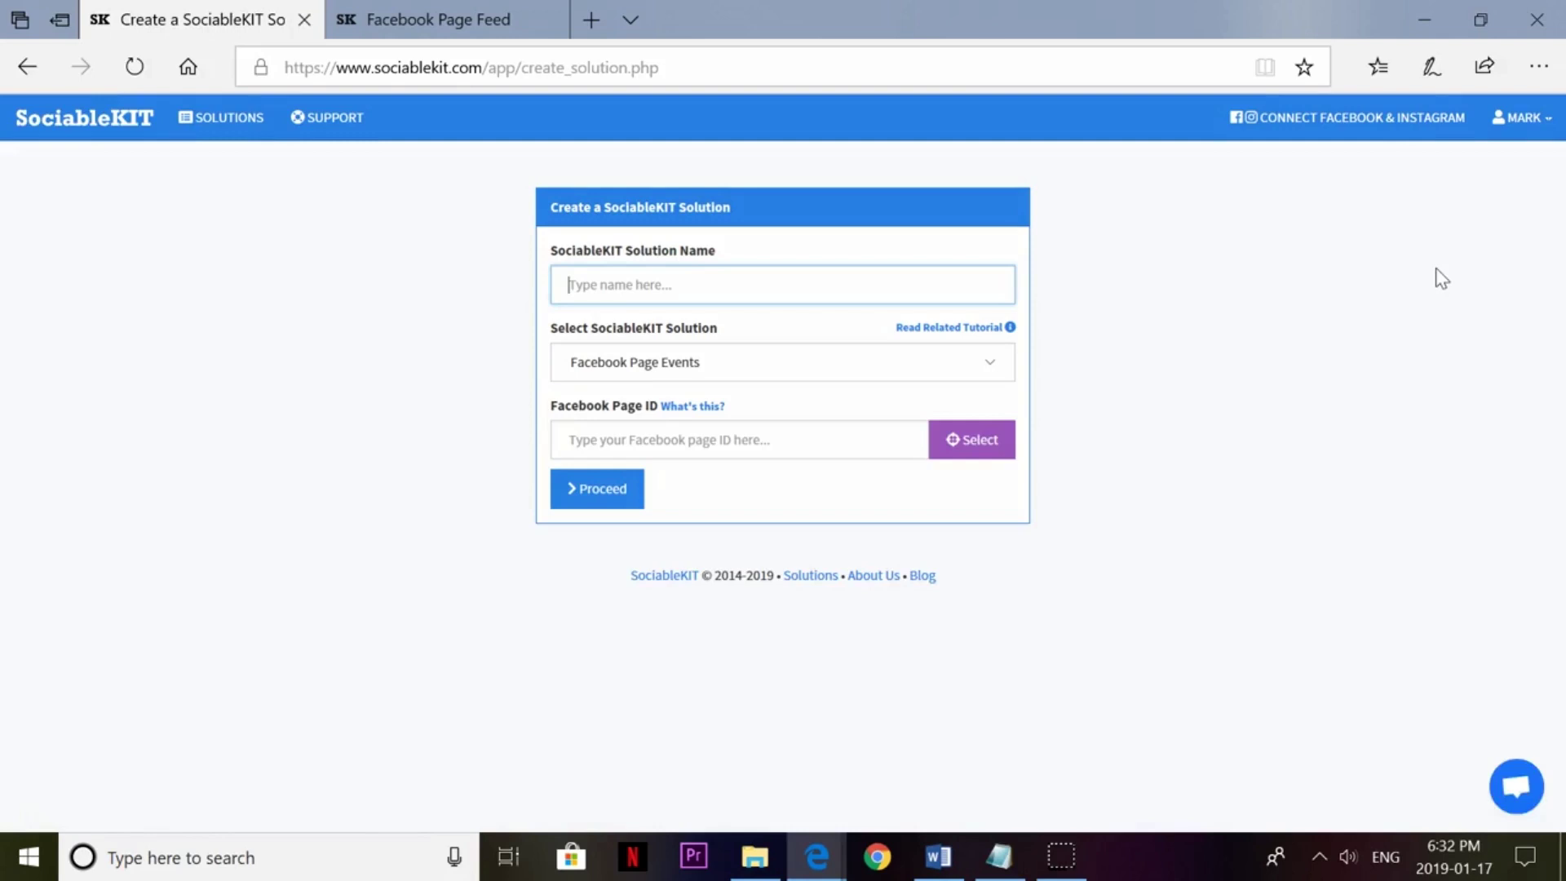
text(Facebook Page Posts)
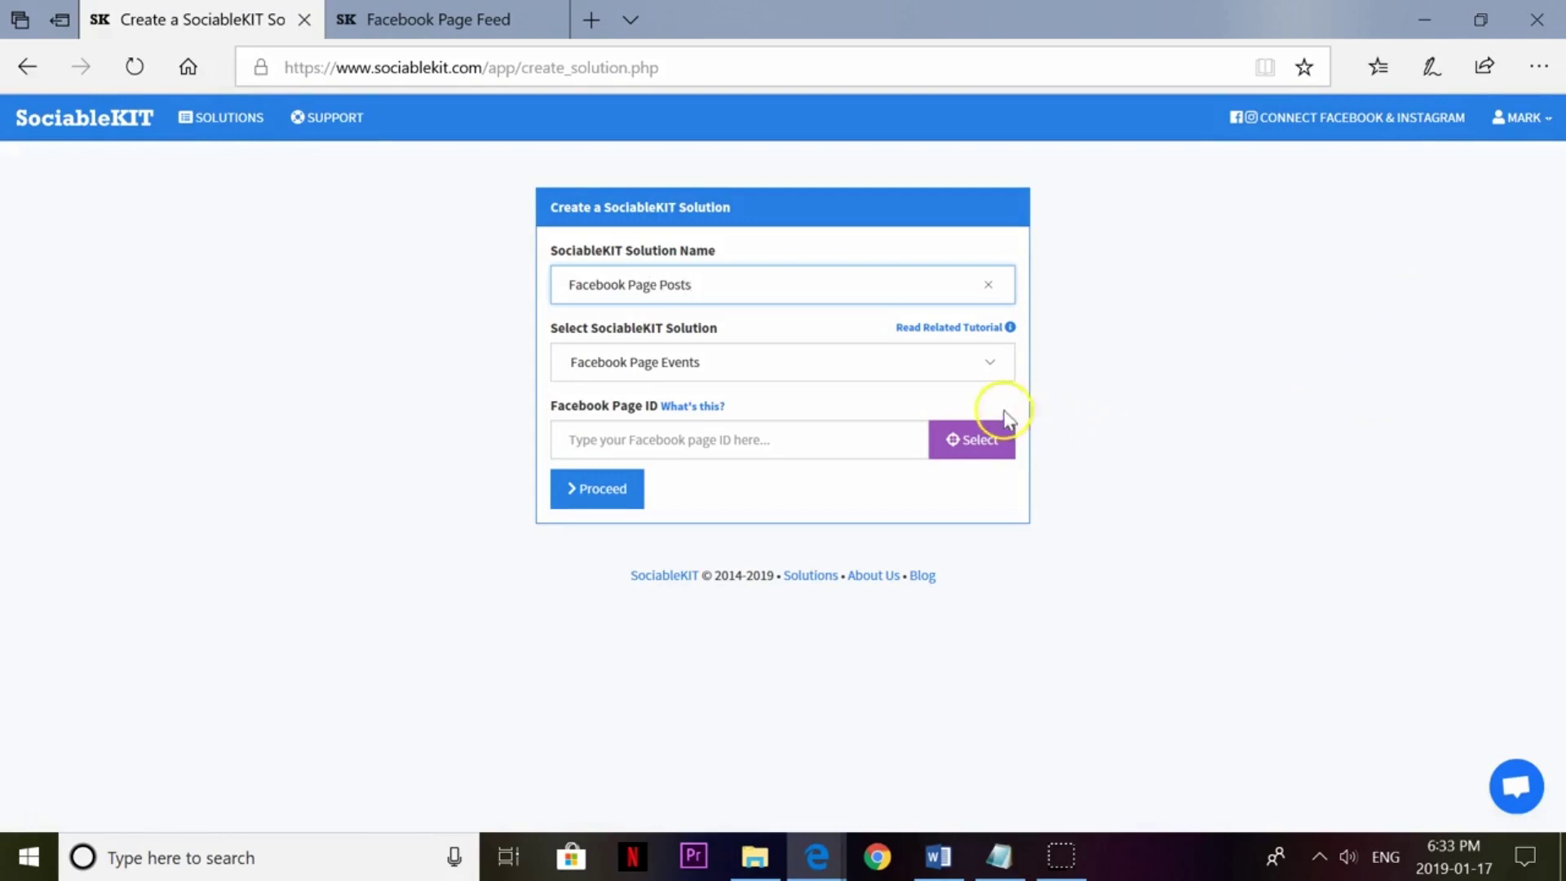
mouse_move(783, 362)
click(991, 367)
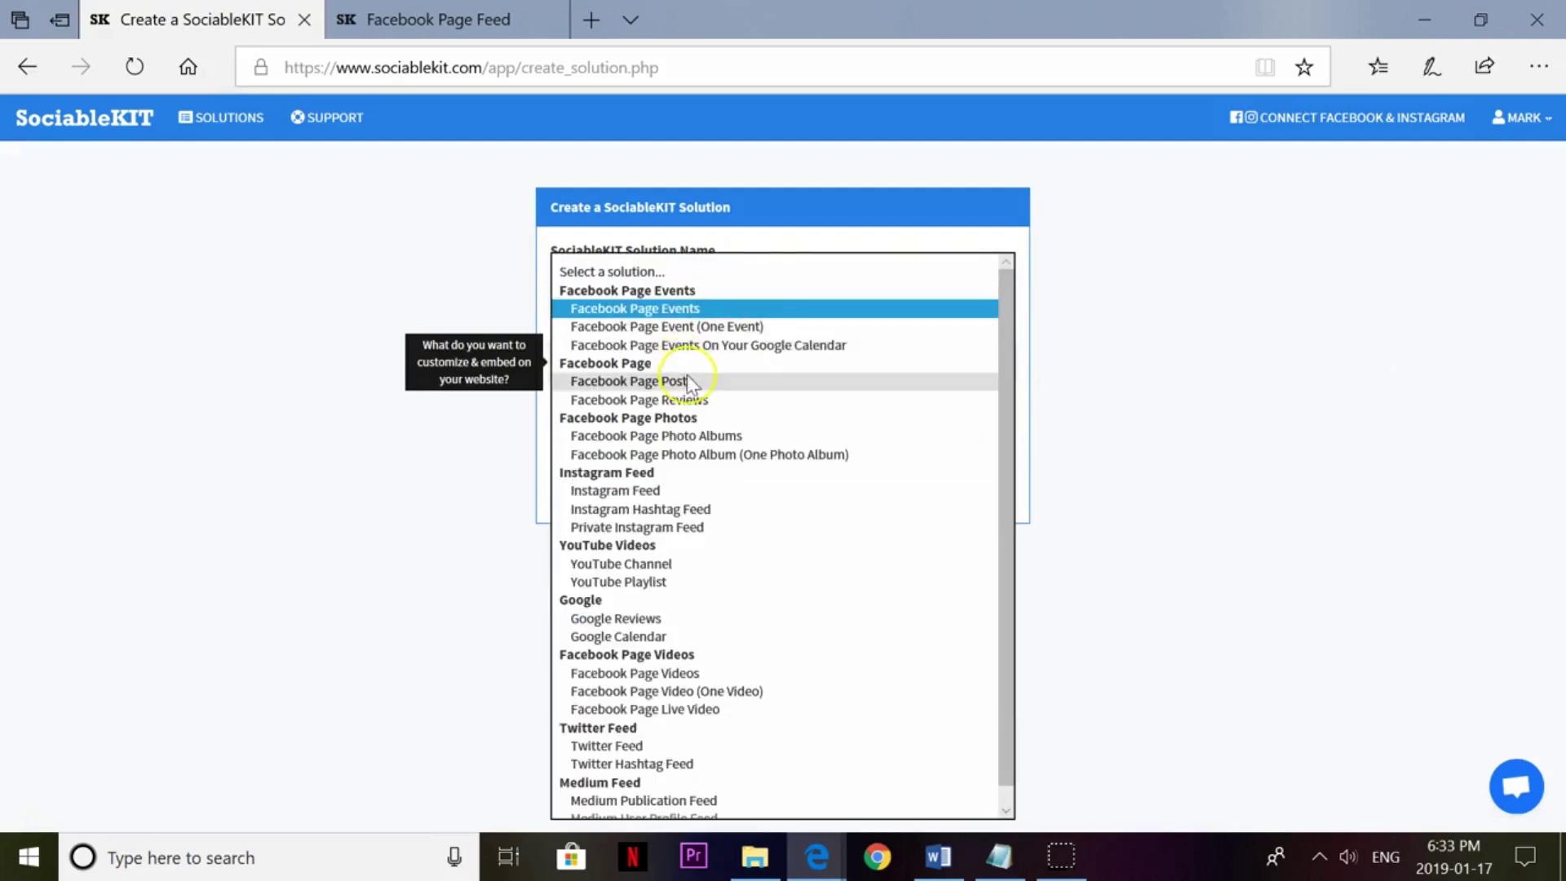
click(633, 381)
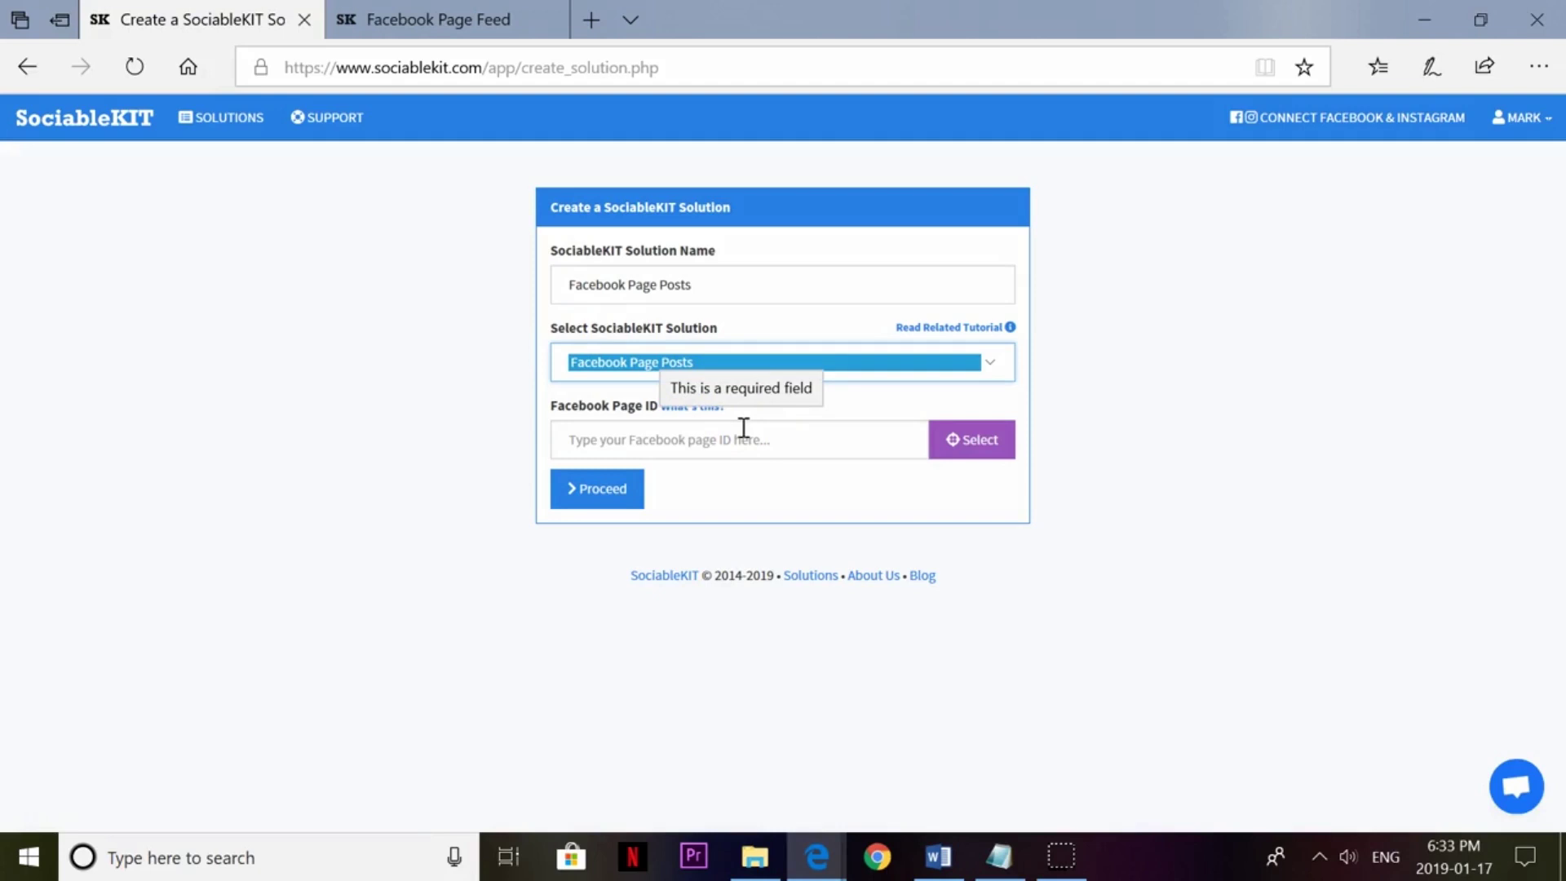
click(954, 441)
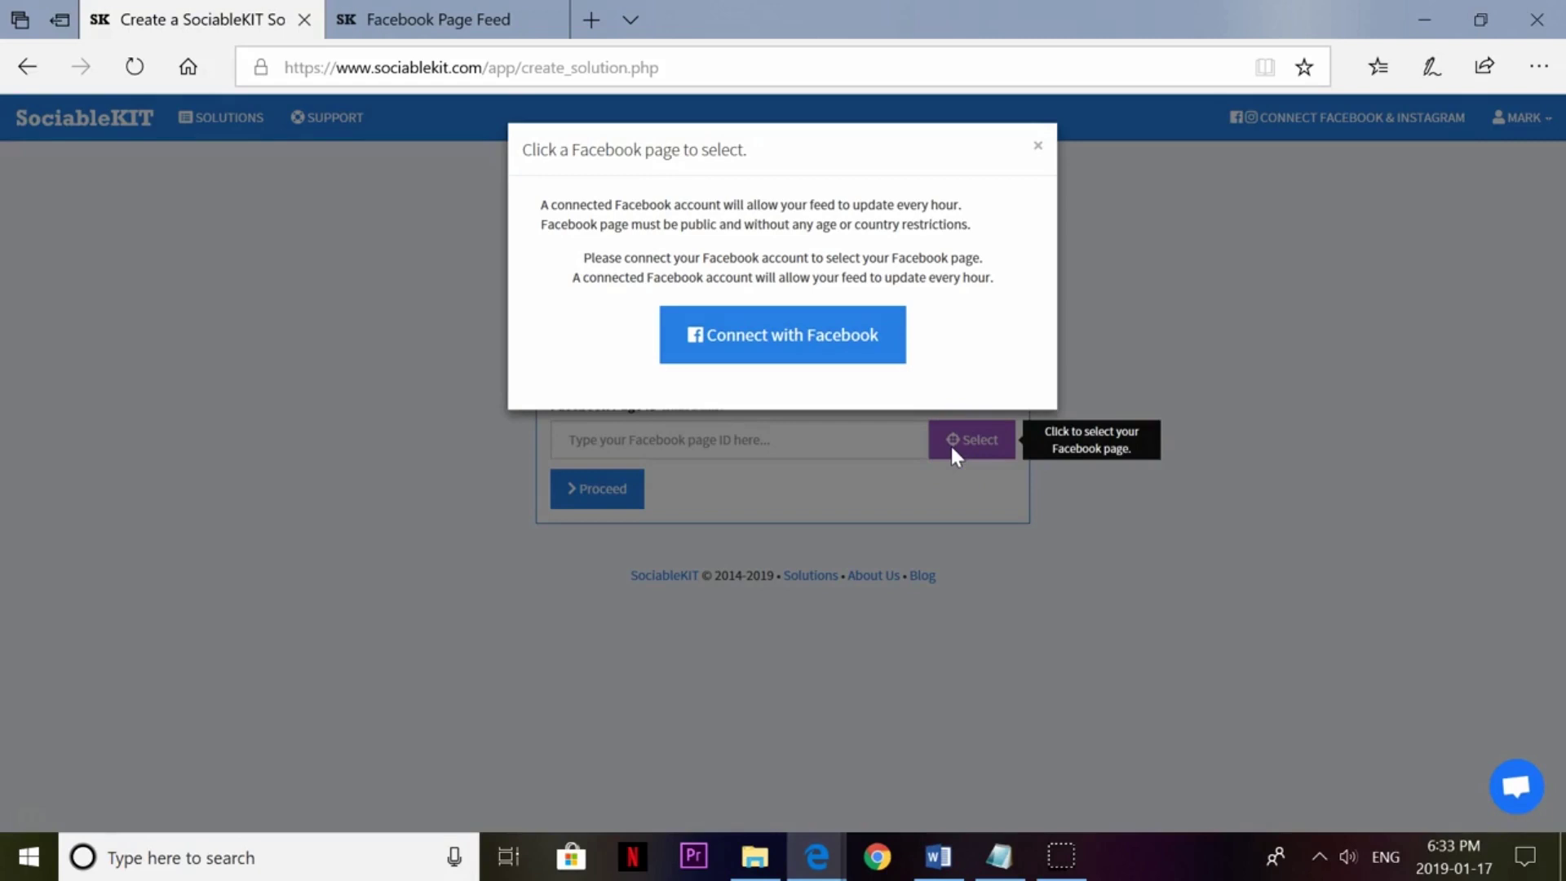
Step: Log in to Facebook and grant SociableKIT access to the profile and managed Pages
click(781, 346)
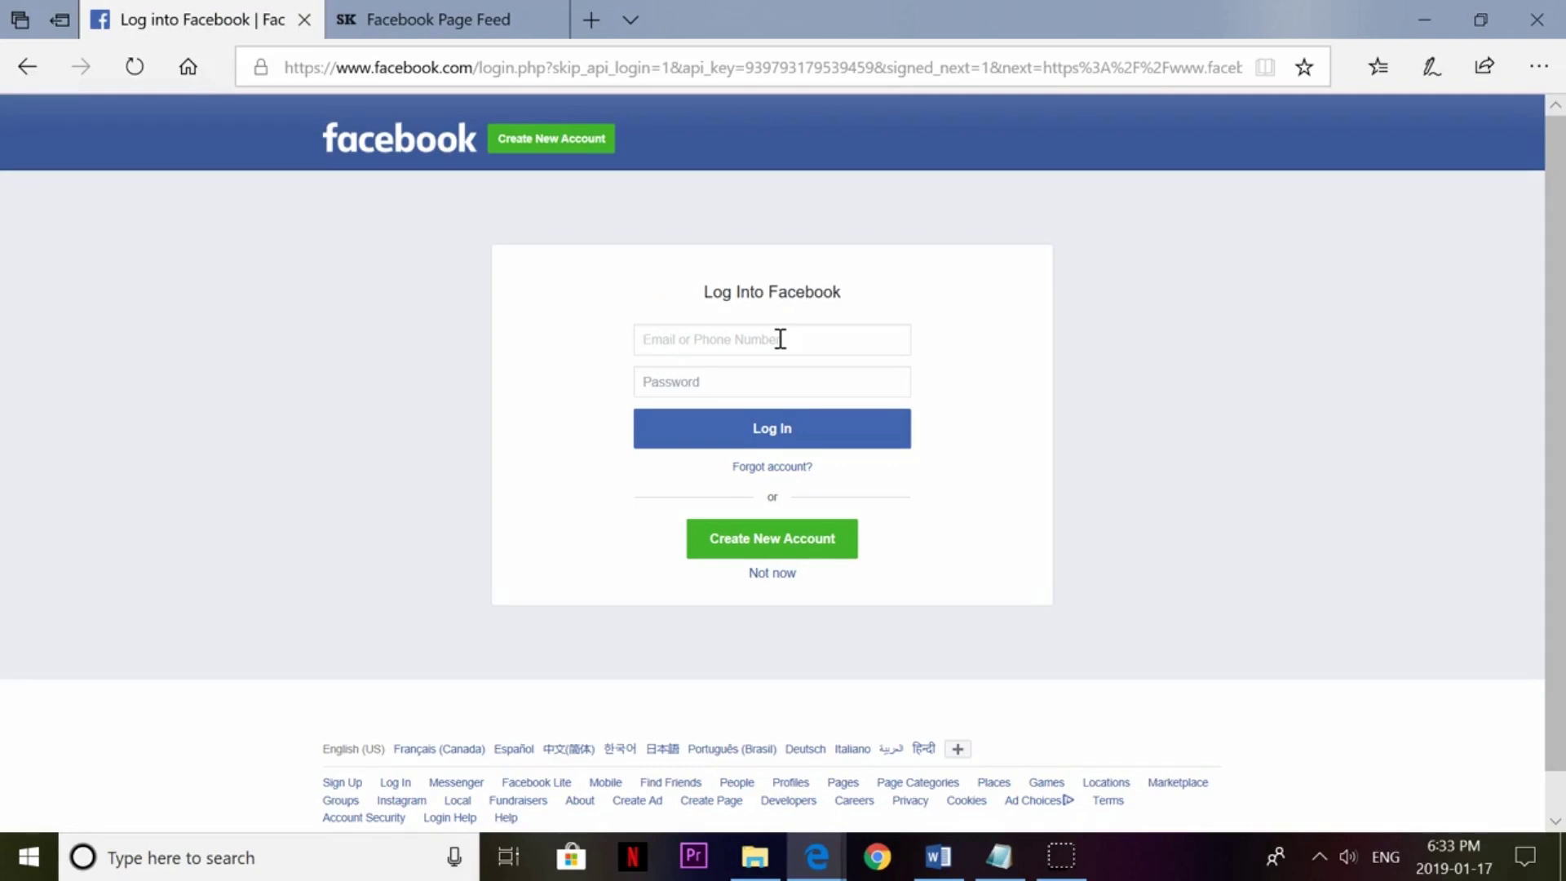
key(Tab)
text(••••••••••)
key(Return)
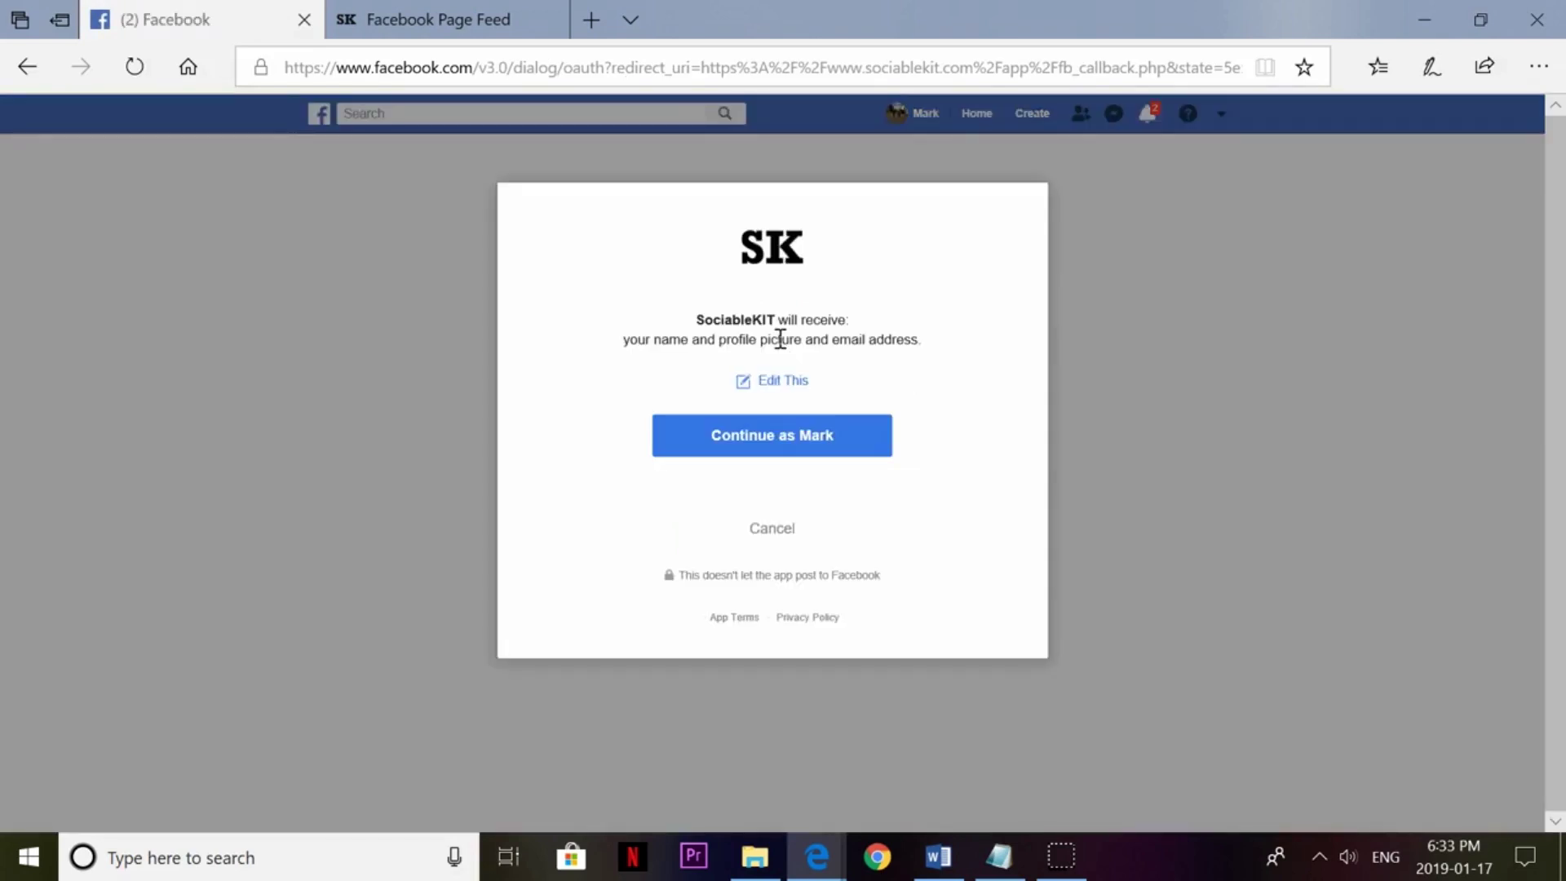
click(761, 438)
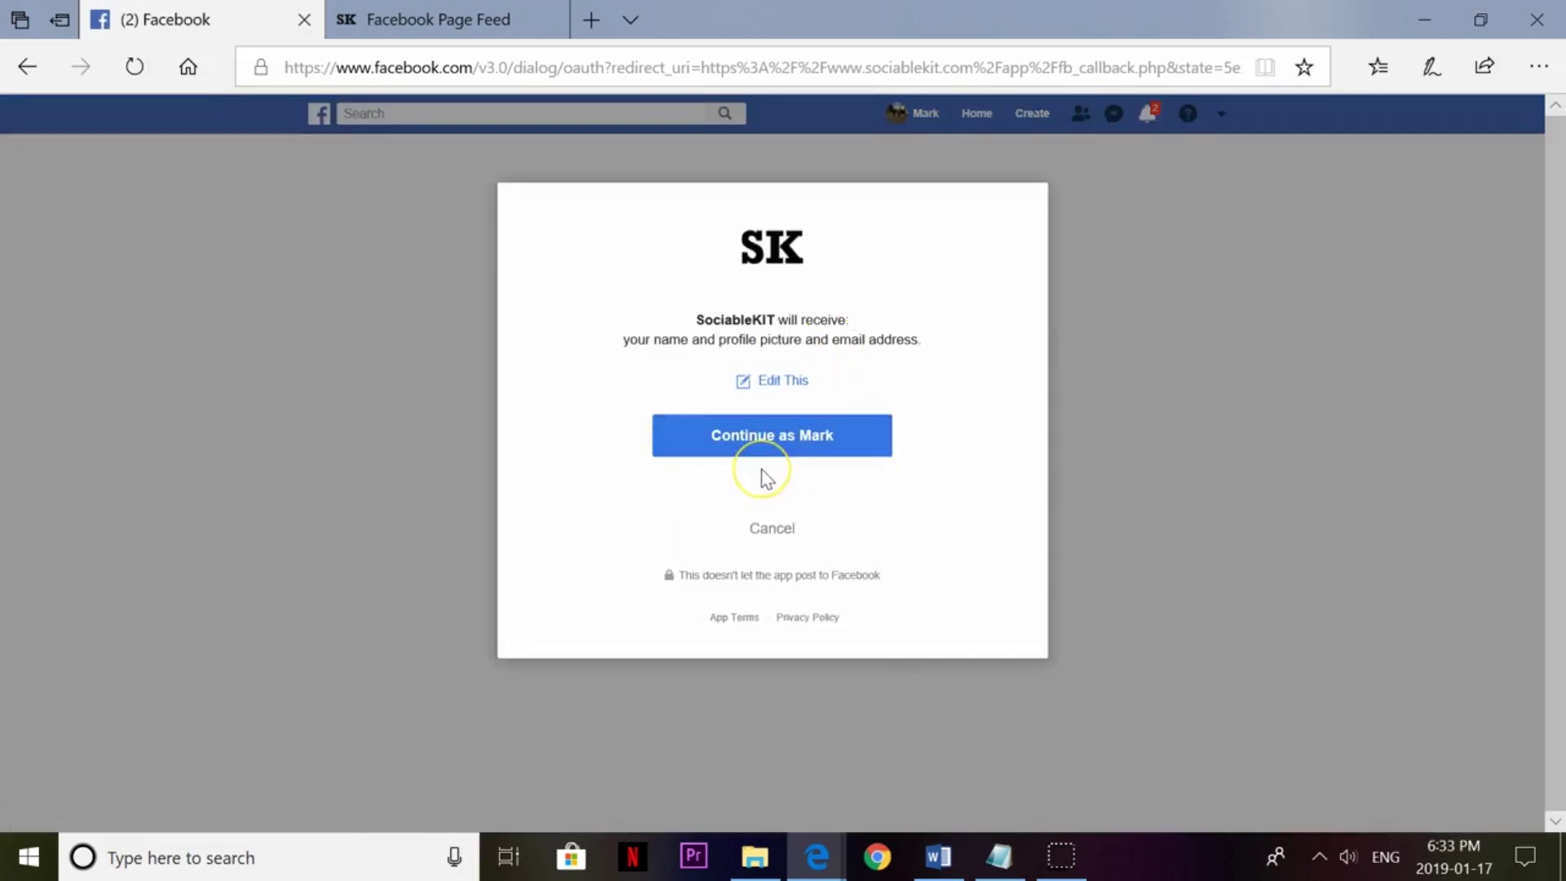
click(772, 437)
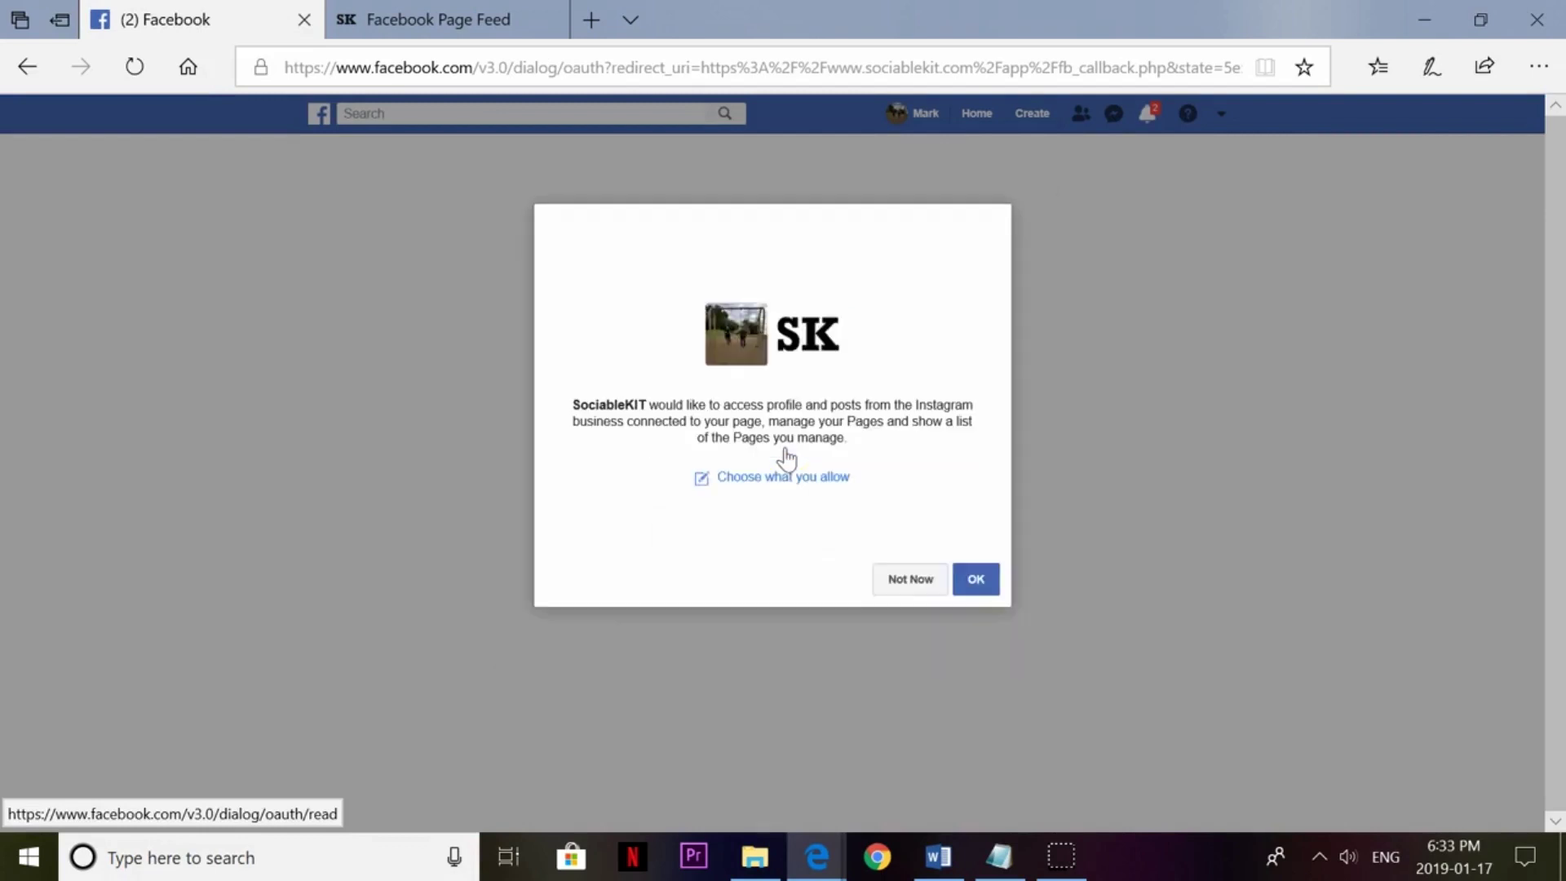
click(977, 579)
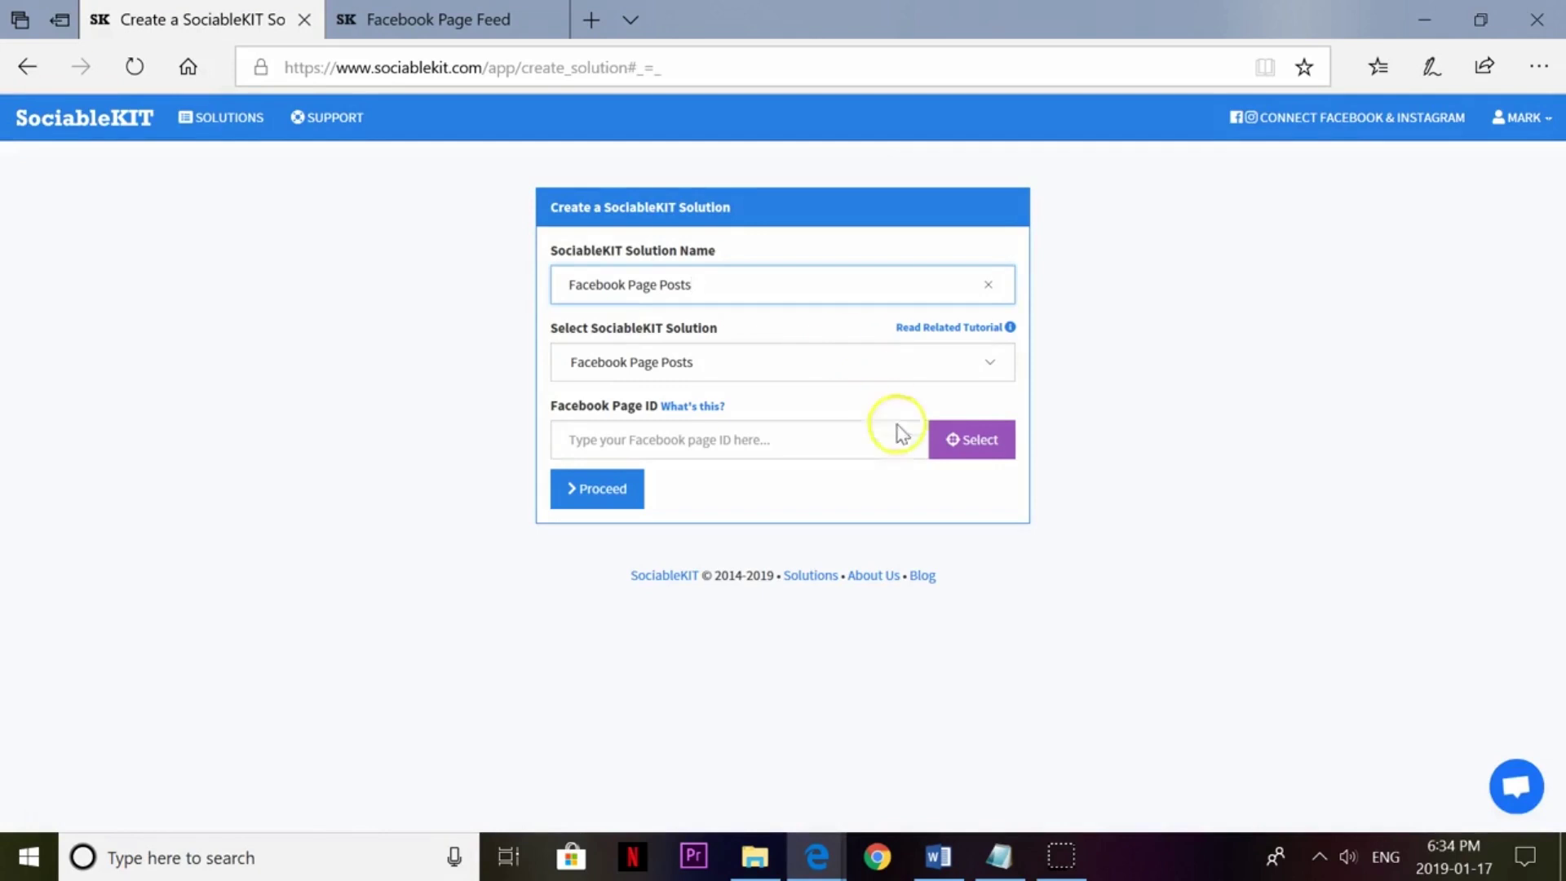
Step: Link the solution to the Posted By DSM Facebook page and proceed to customization
click(971, 440)
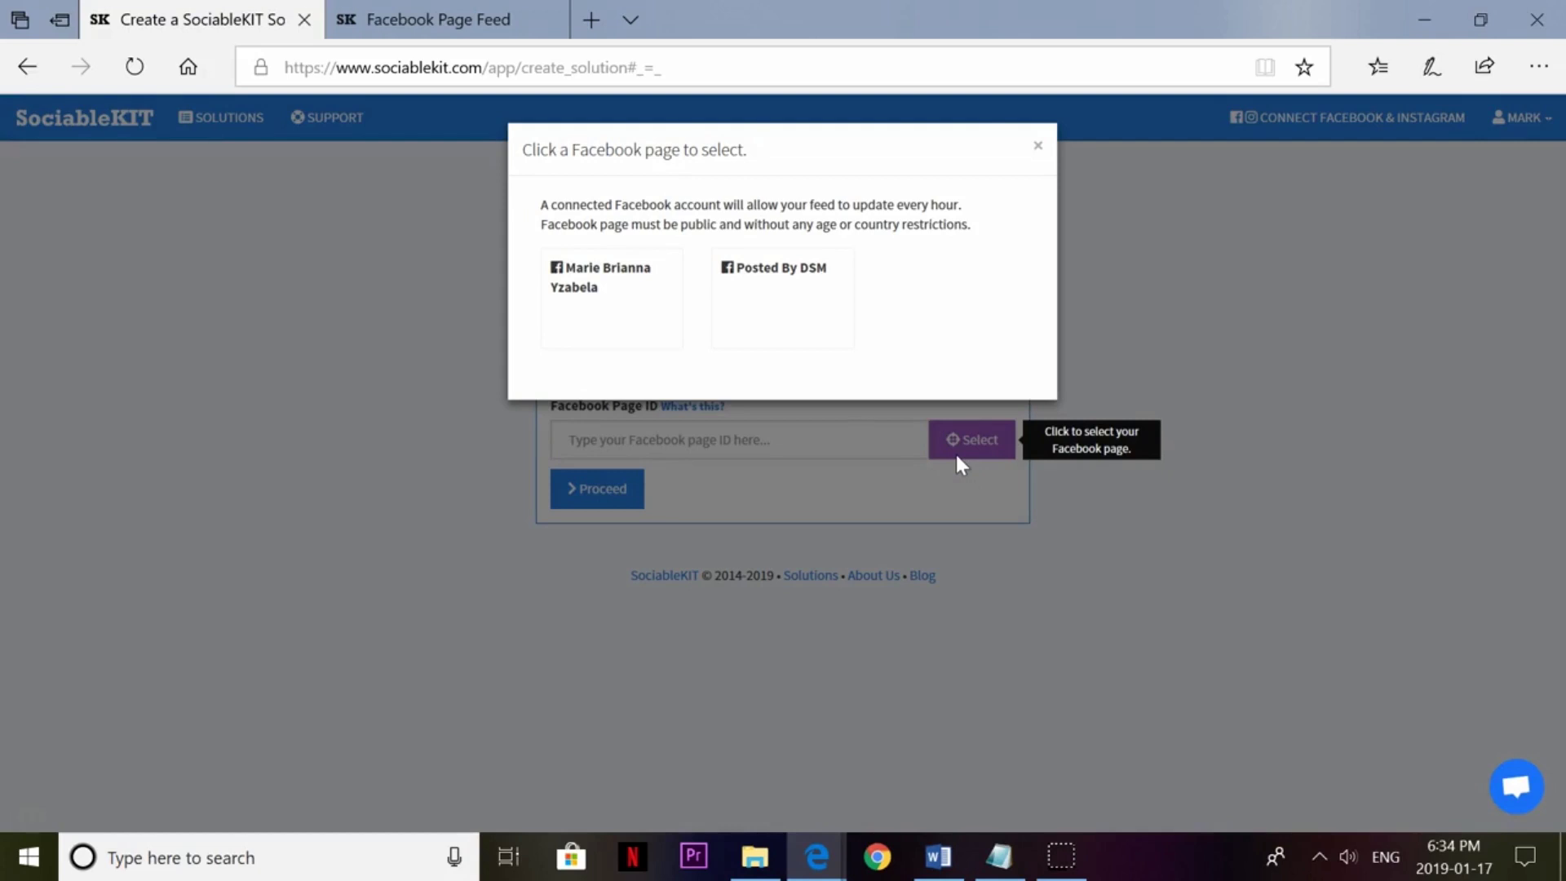
click(809, 314)
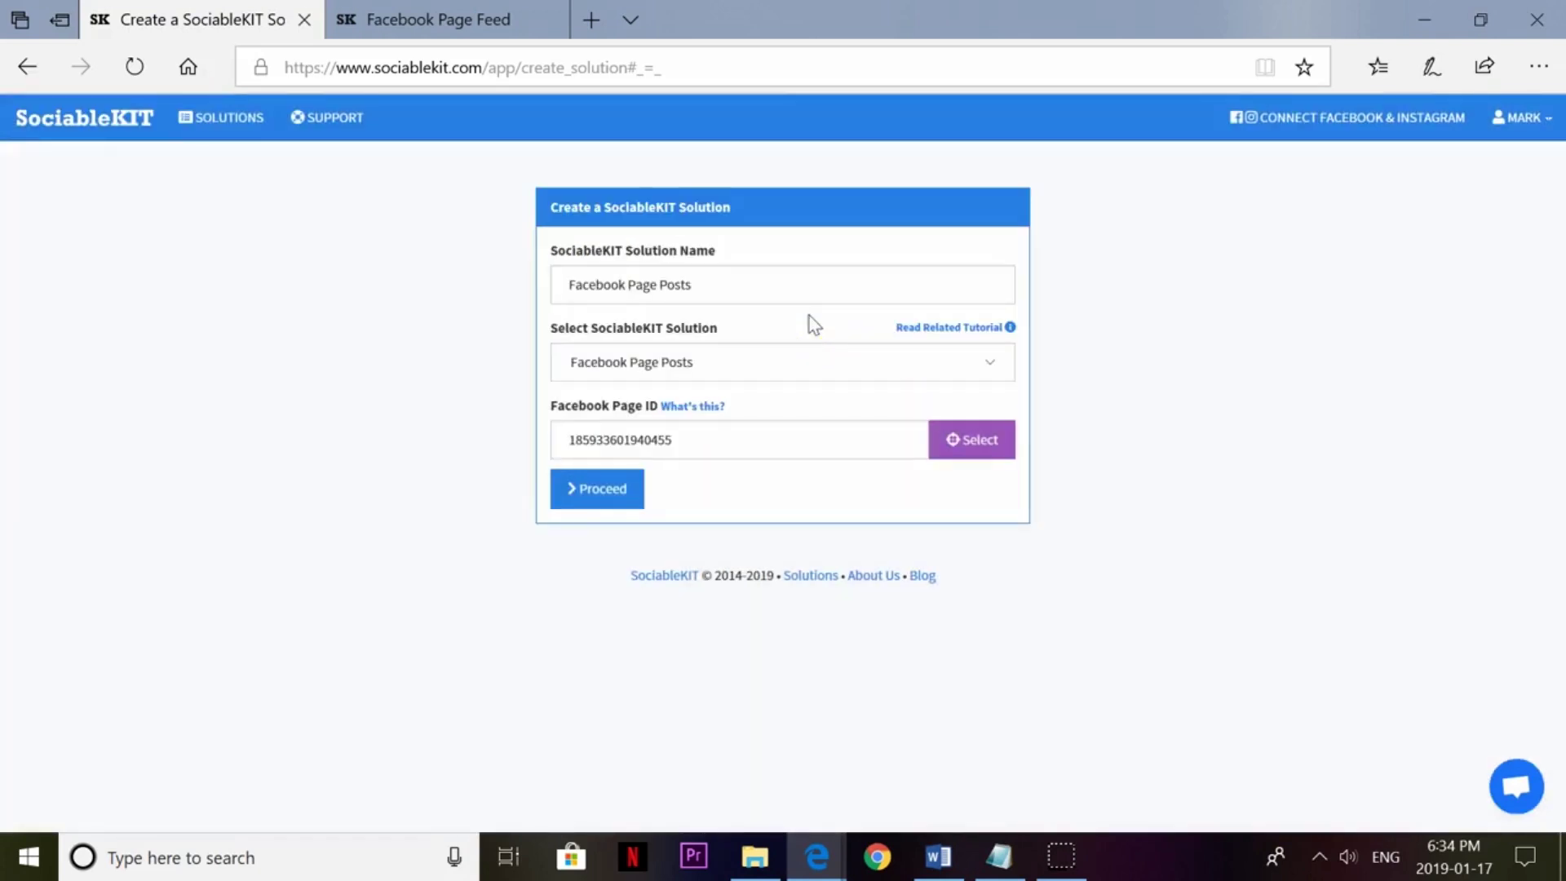
click(602, 487)
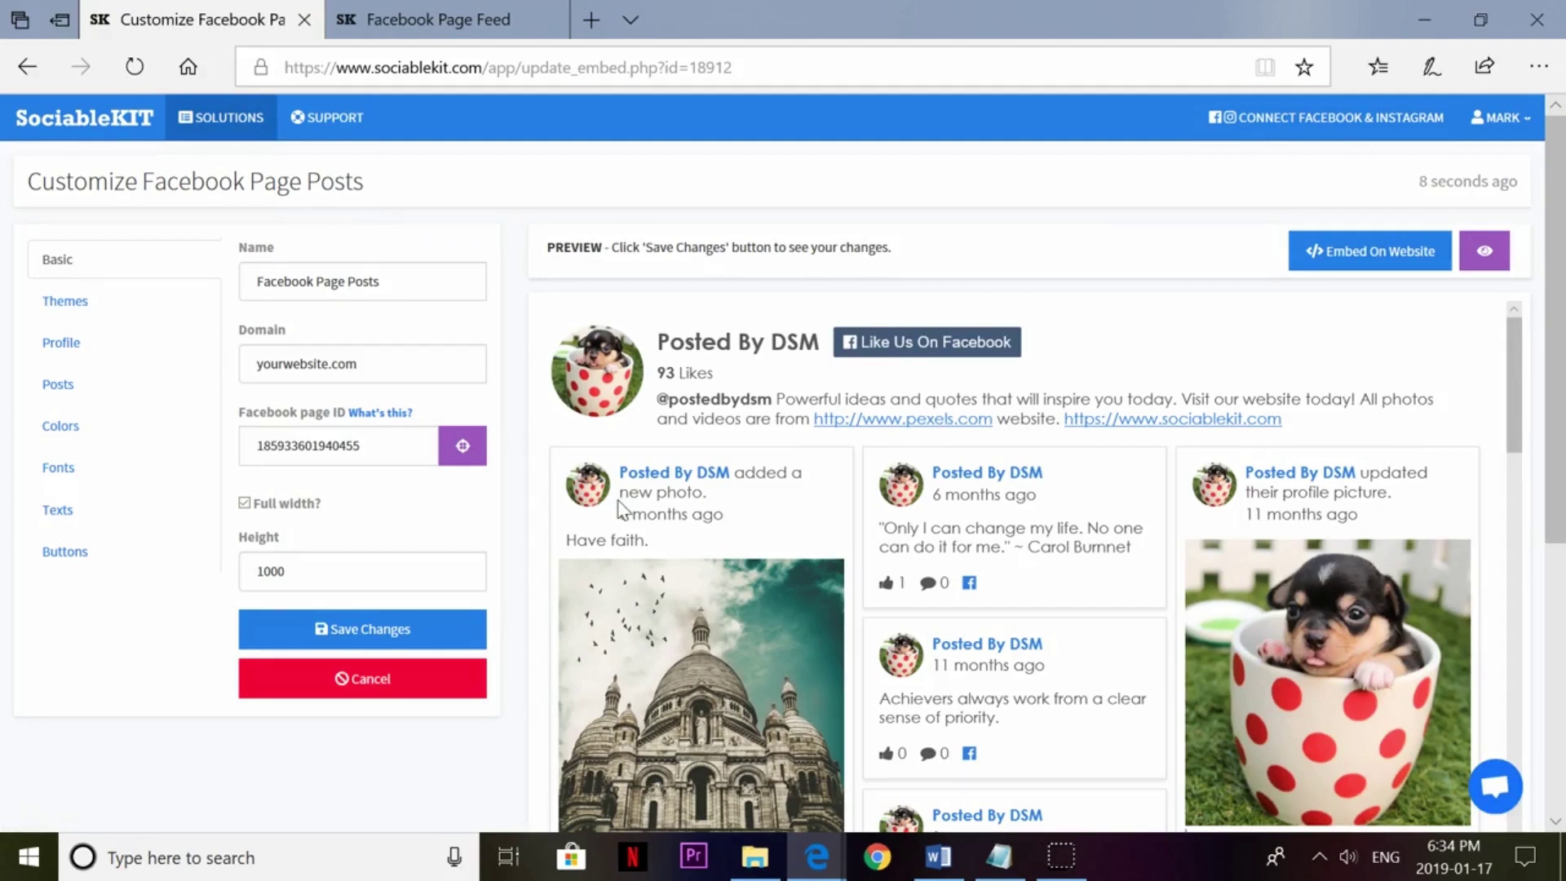
scroll(622, 511, down, 5)
scroll(621, 511, down, 5)
scroll(621, 510, down, 5)
scroll(622, 511, down, 5)
scroll(622, 510, up, 5)
scroll(622, 511, up, 5)
scroll(621, 511, up, 3)
Step: Apply the dark Maayos Theme to the feed and save it
click(105, 308)
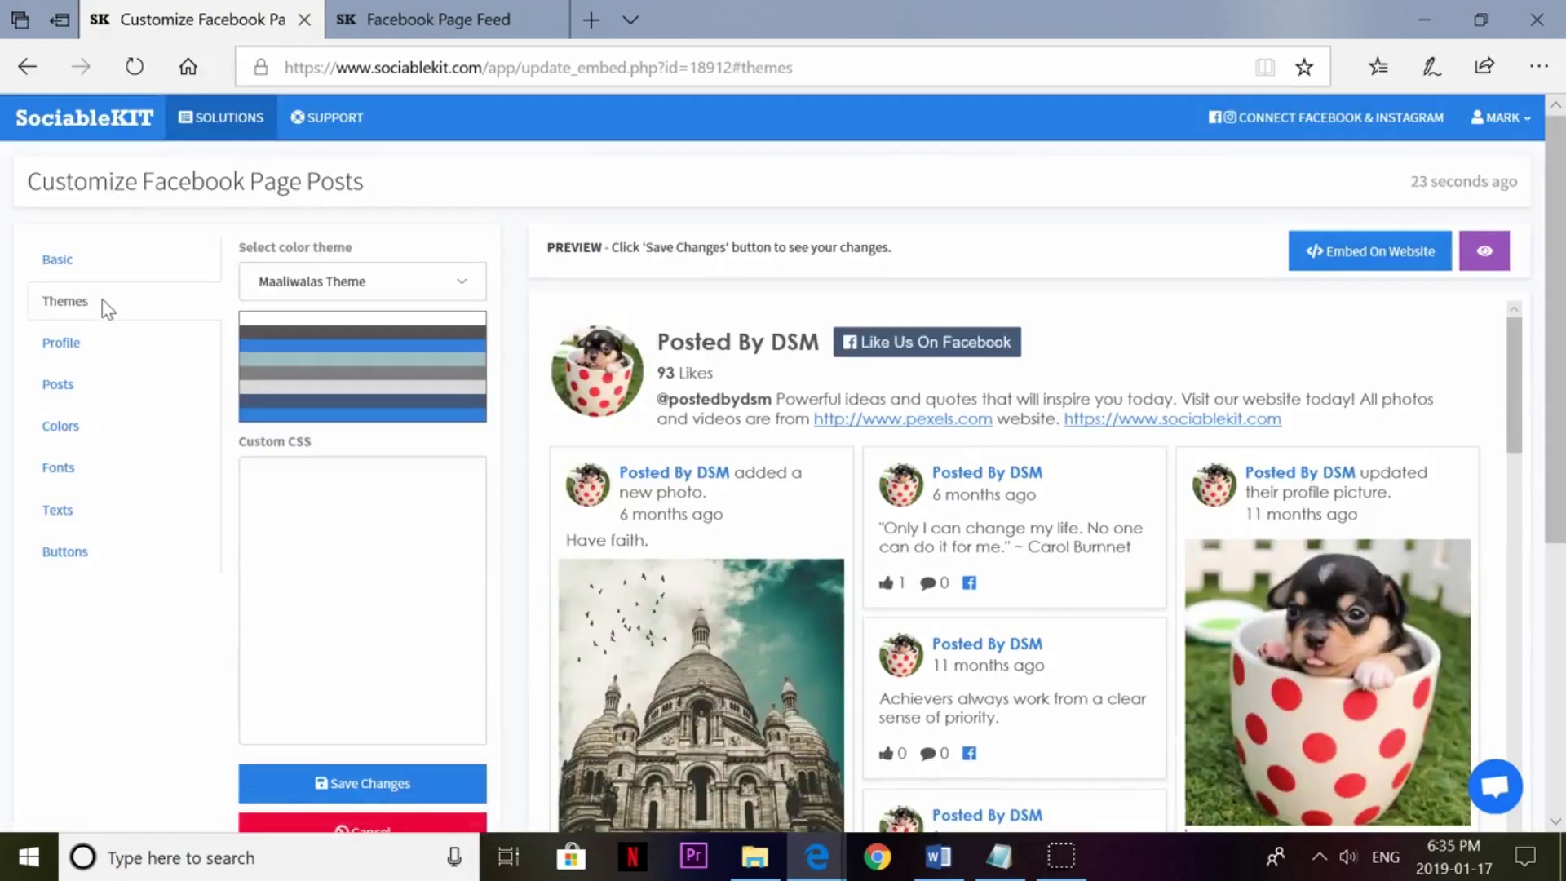
click(467, 287)
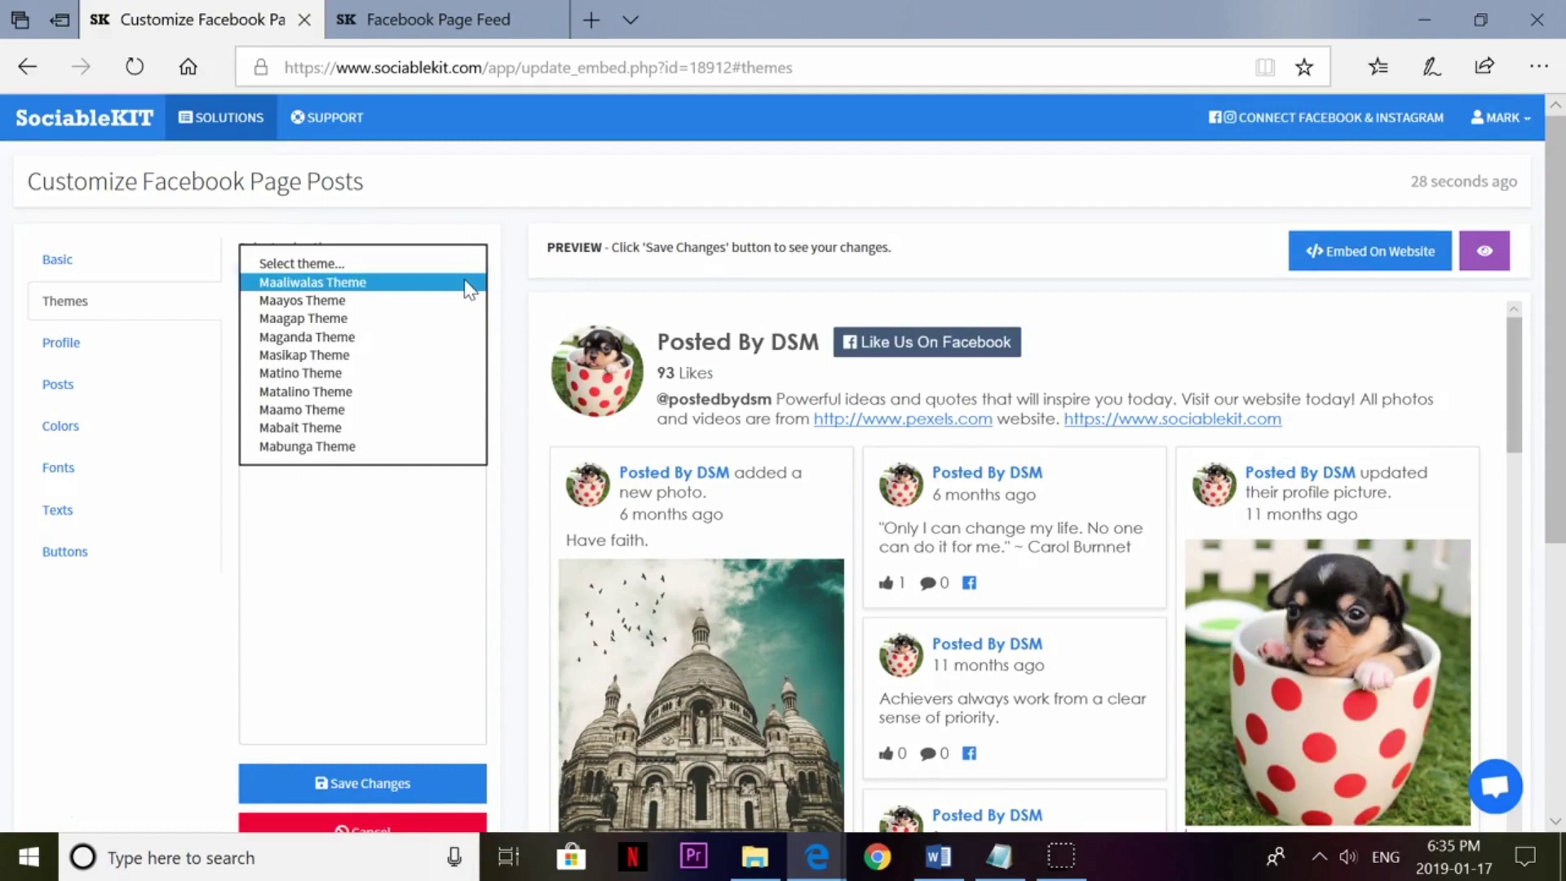
click(367, 300)
scroll(550, 527, down, 5)
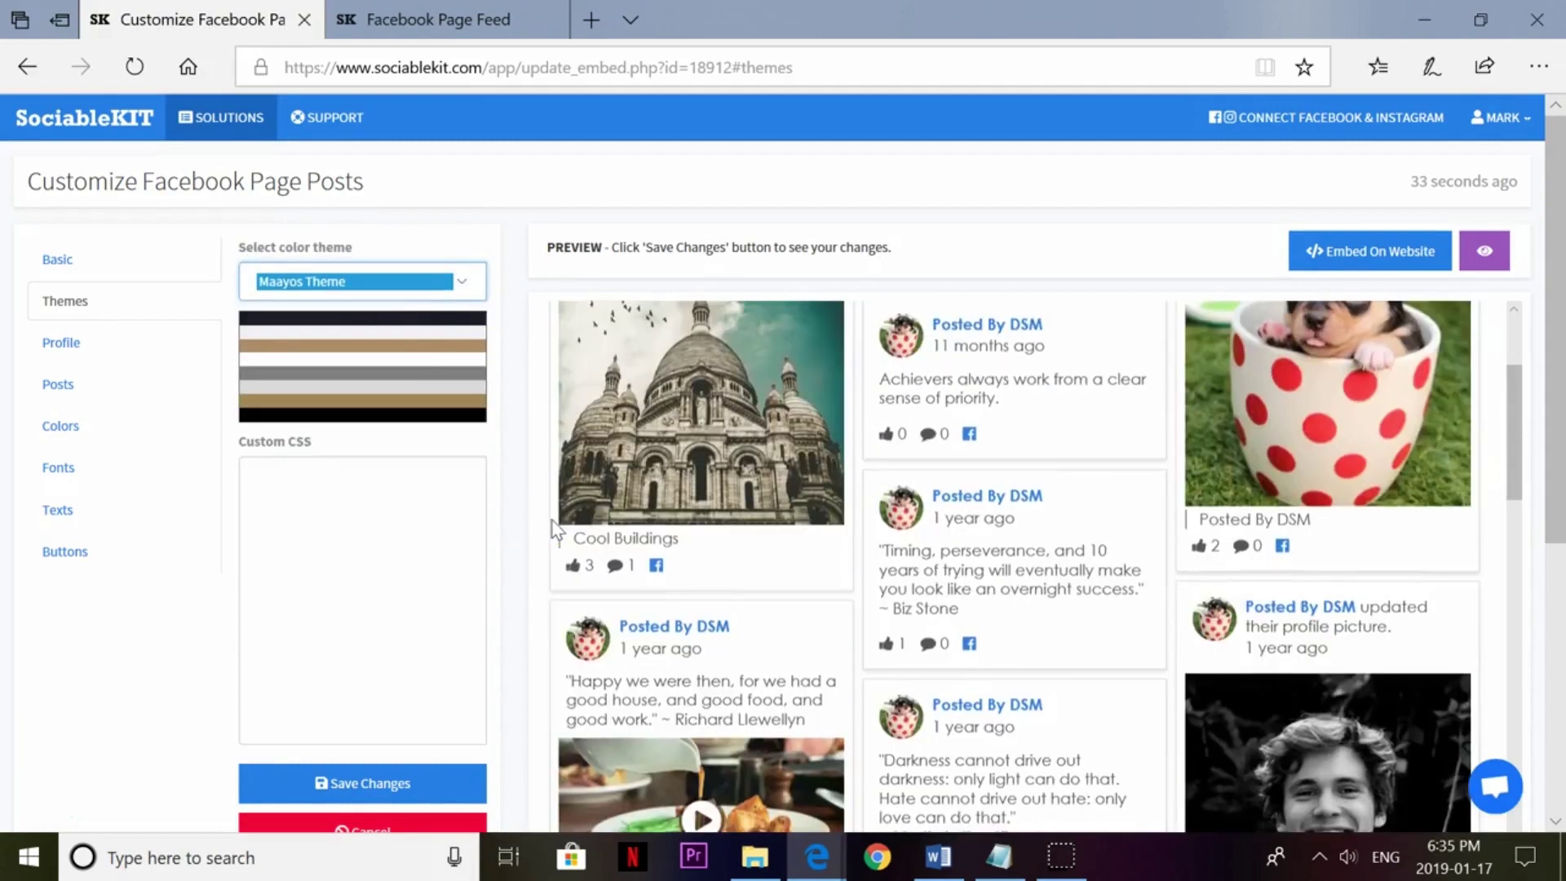
click(422, 790)
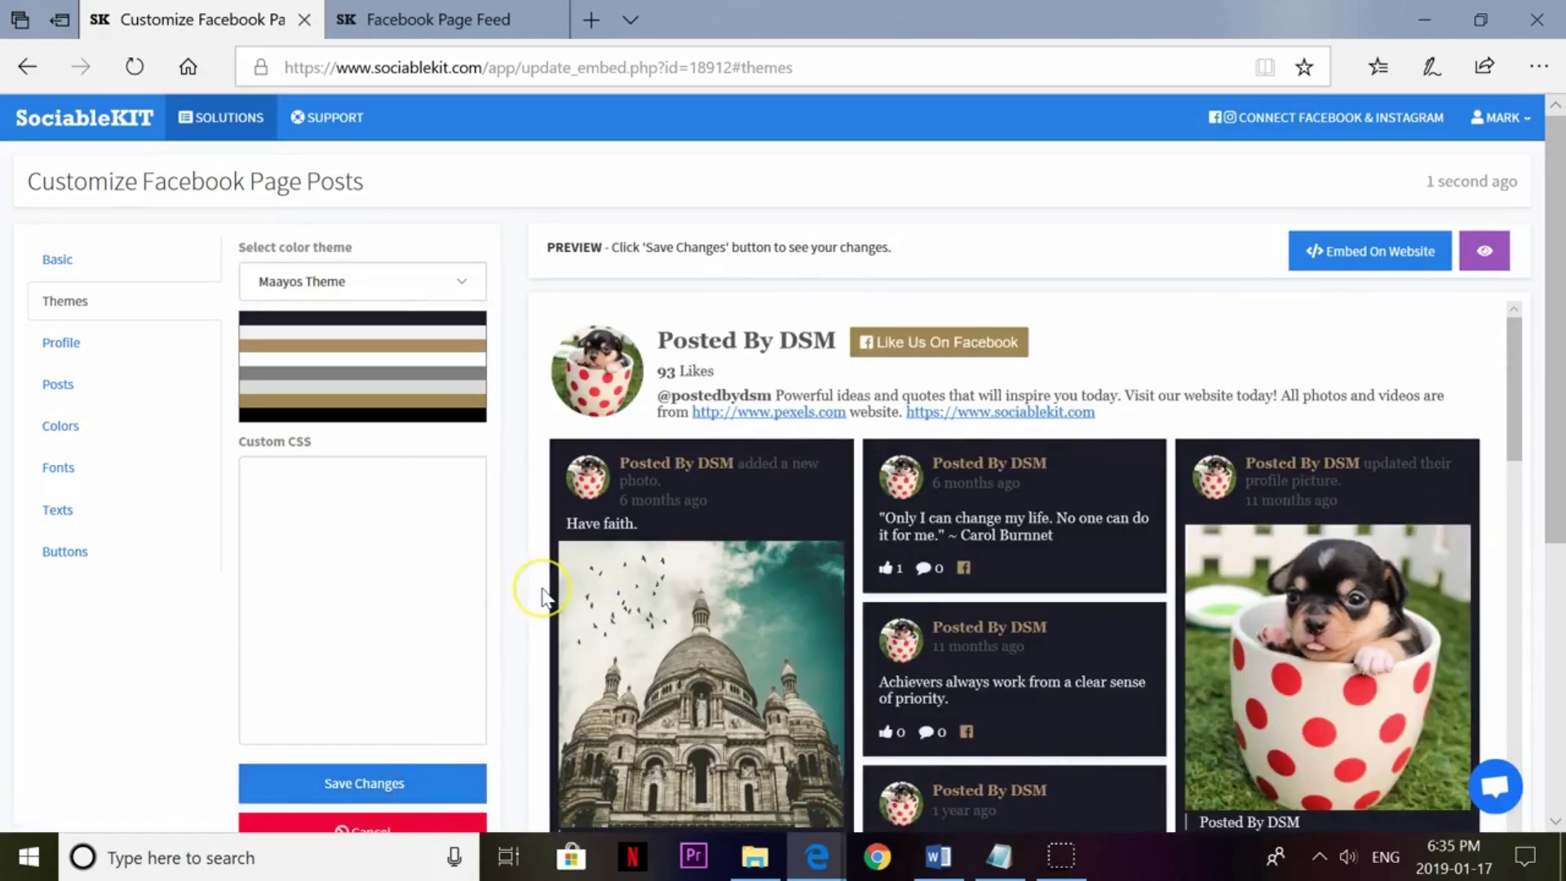
scroll(543, 596, down, 5)
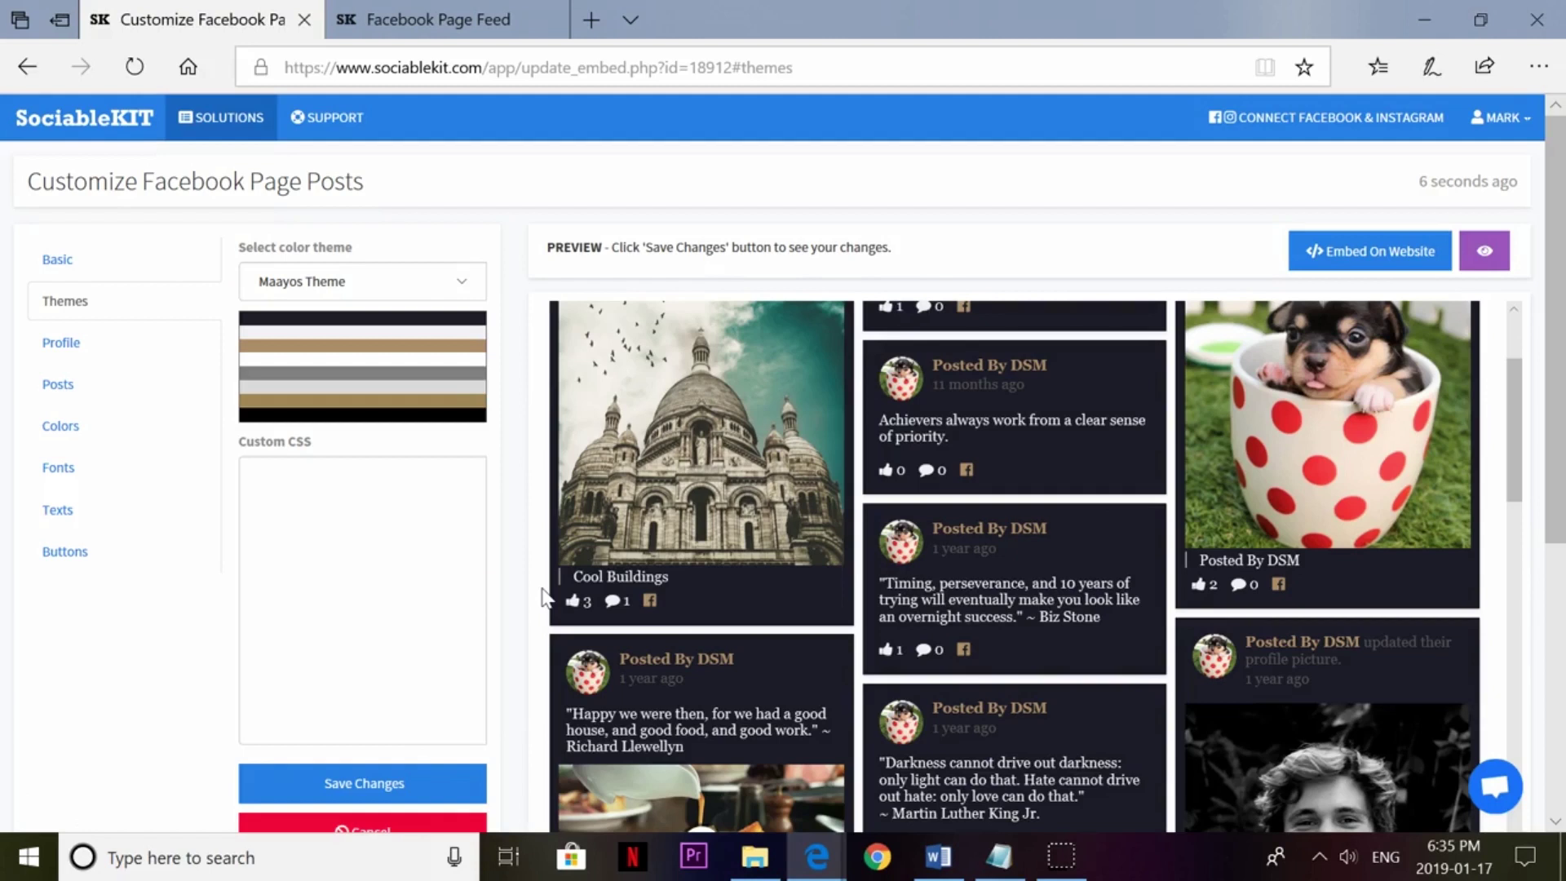
scroll(542, 596, down, 5)
scroll(542, 596, down, 5)
scroll(542, 597, down, 5)
scroll(543, 596, down, 5)
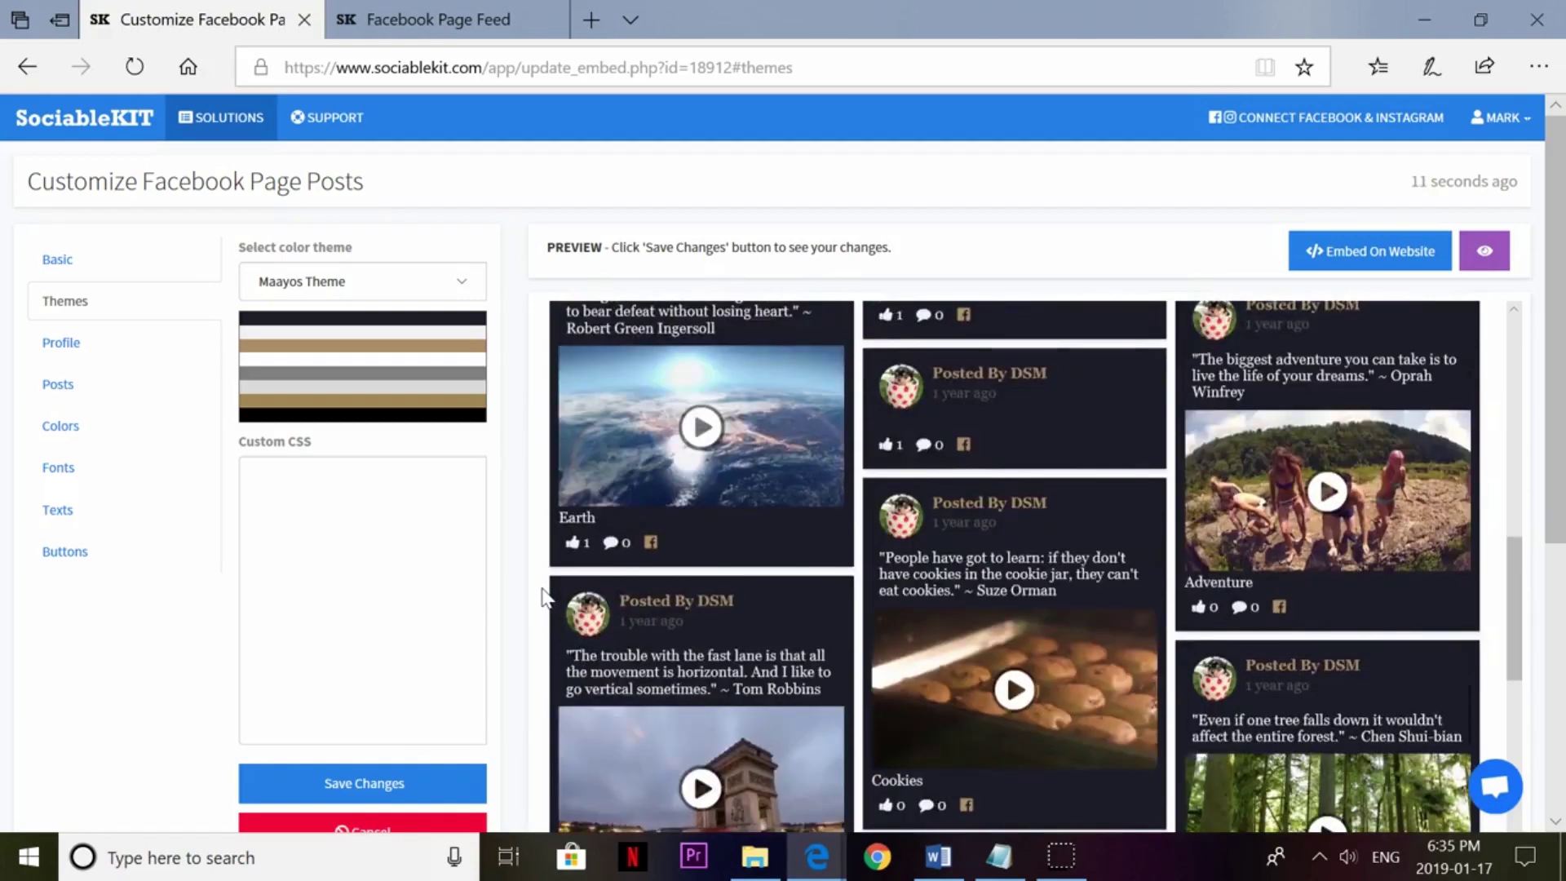
scroll(541, 596, up, 5)
scroll(541, 596, up, 5)
scroll(542, 595, up, 5)
scroll(542, 597, up, 5)
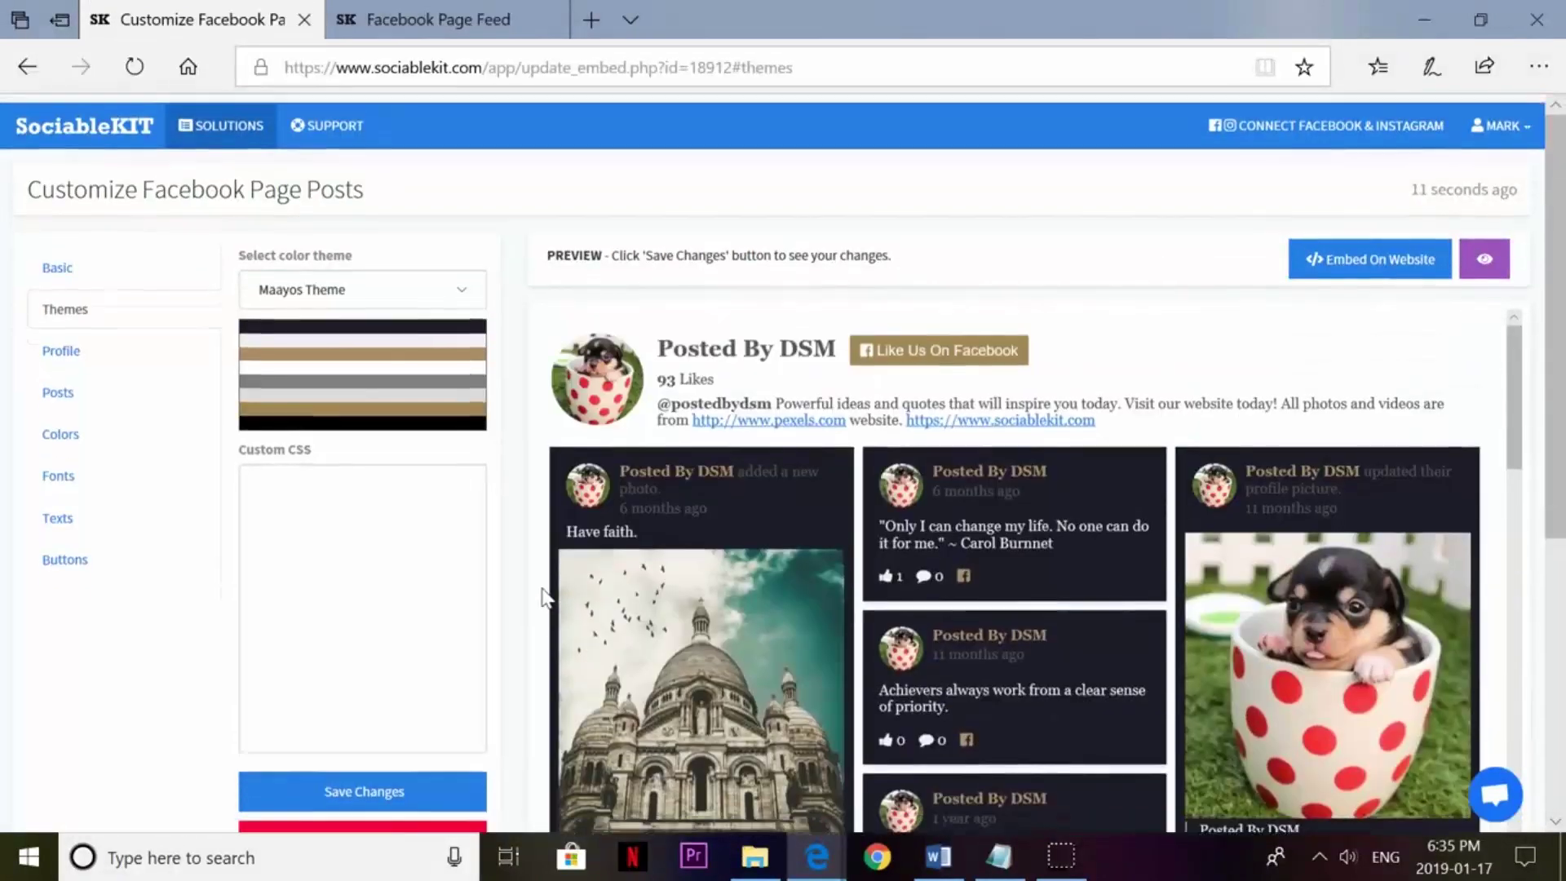
Step: Switch the feed's colour theme to Maaliwalas Theme and save it
click(461, 289)
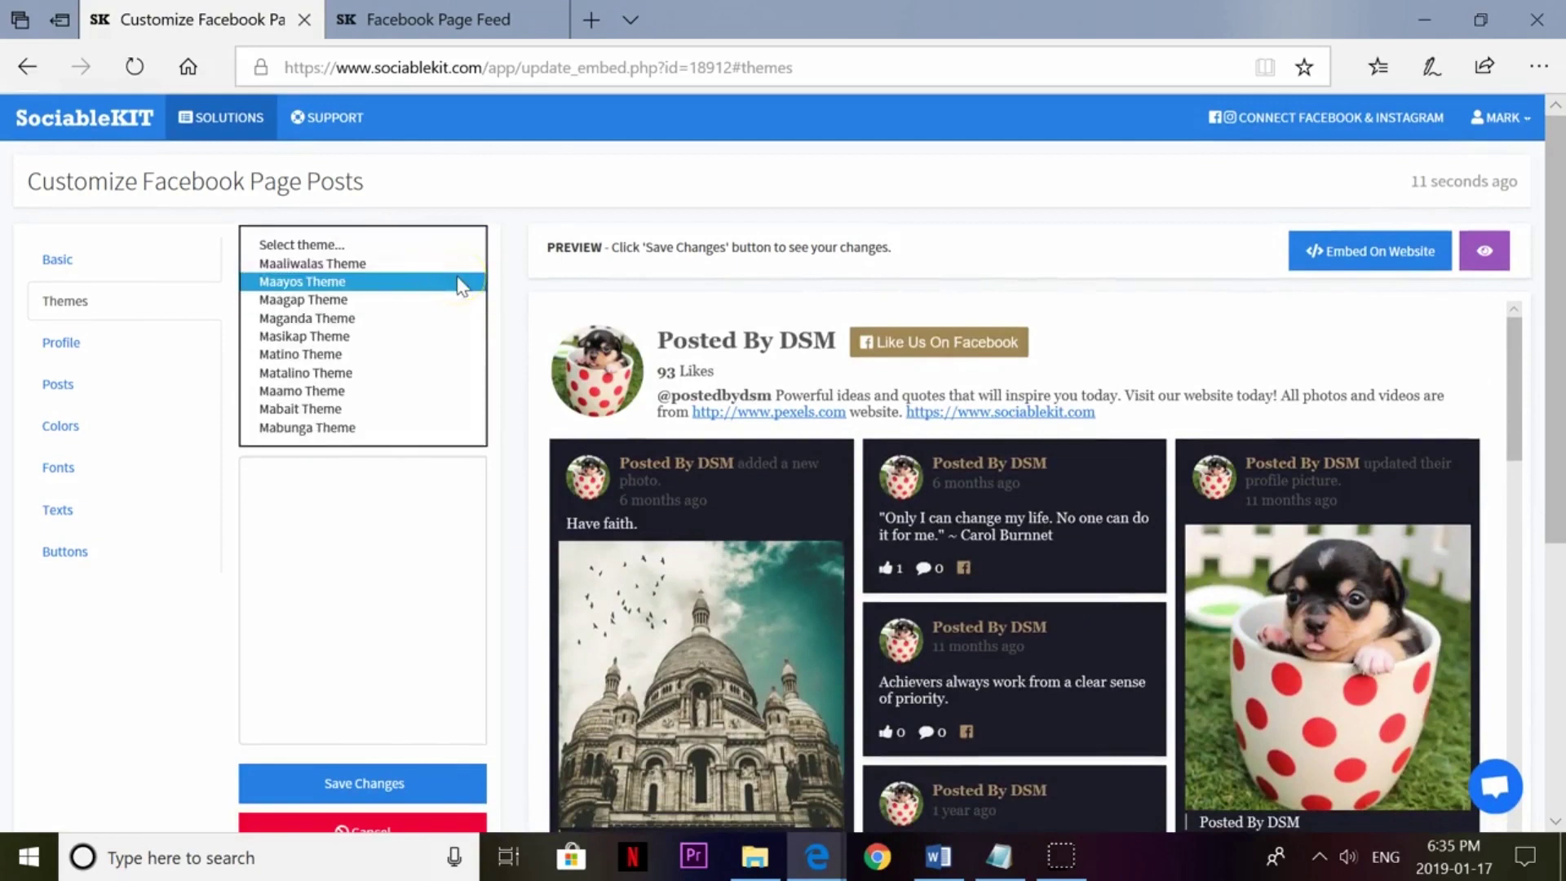
click(385, 263)
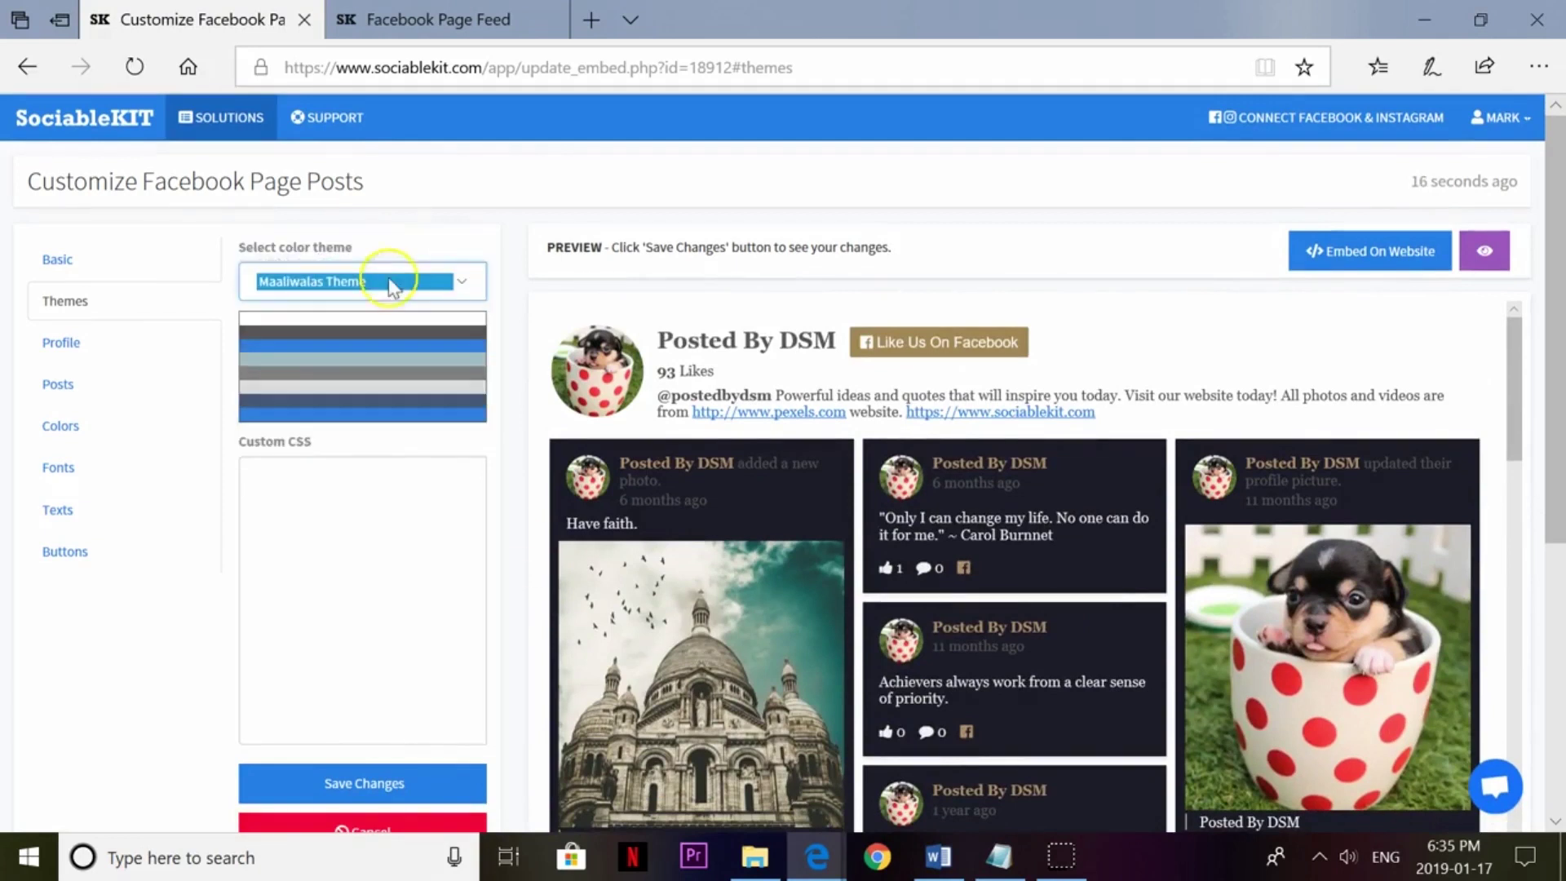
click(432, 789)
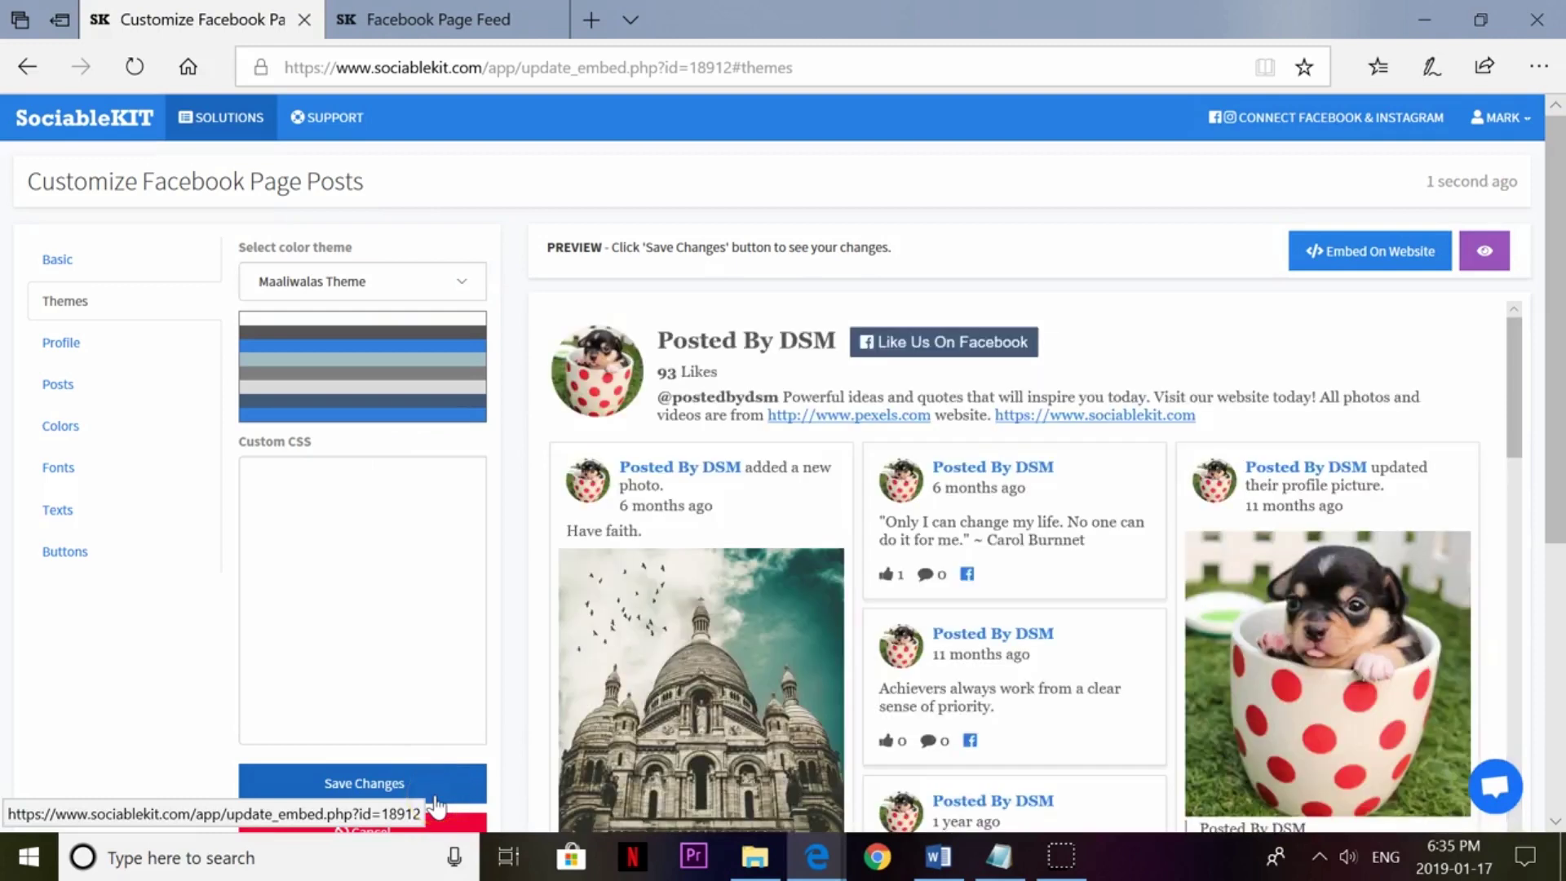
Step: Review the Profile, Posts, Colors, Fonts, Texts and Buttons settings, then show the embed code
click(61, 343)
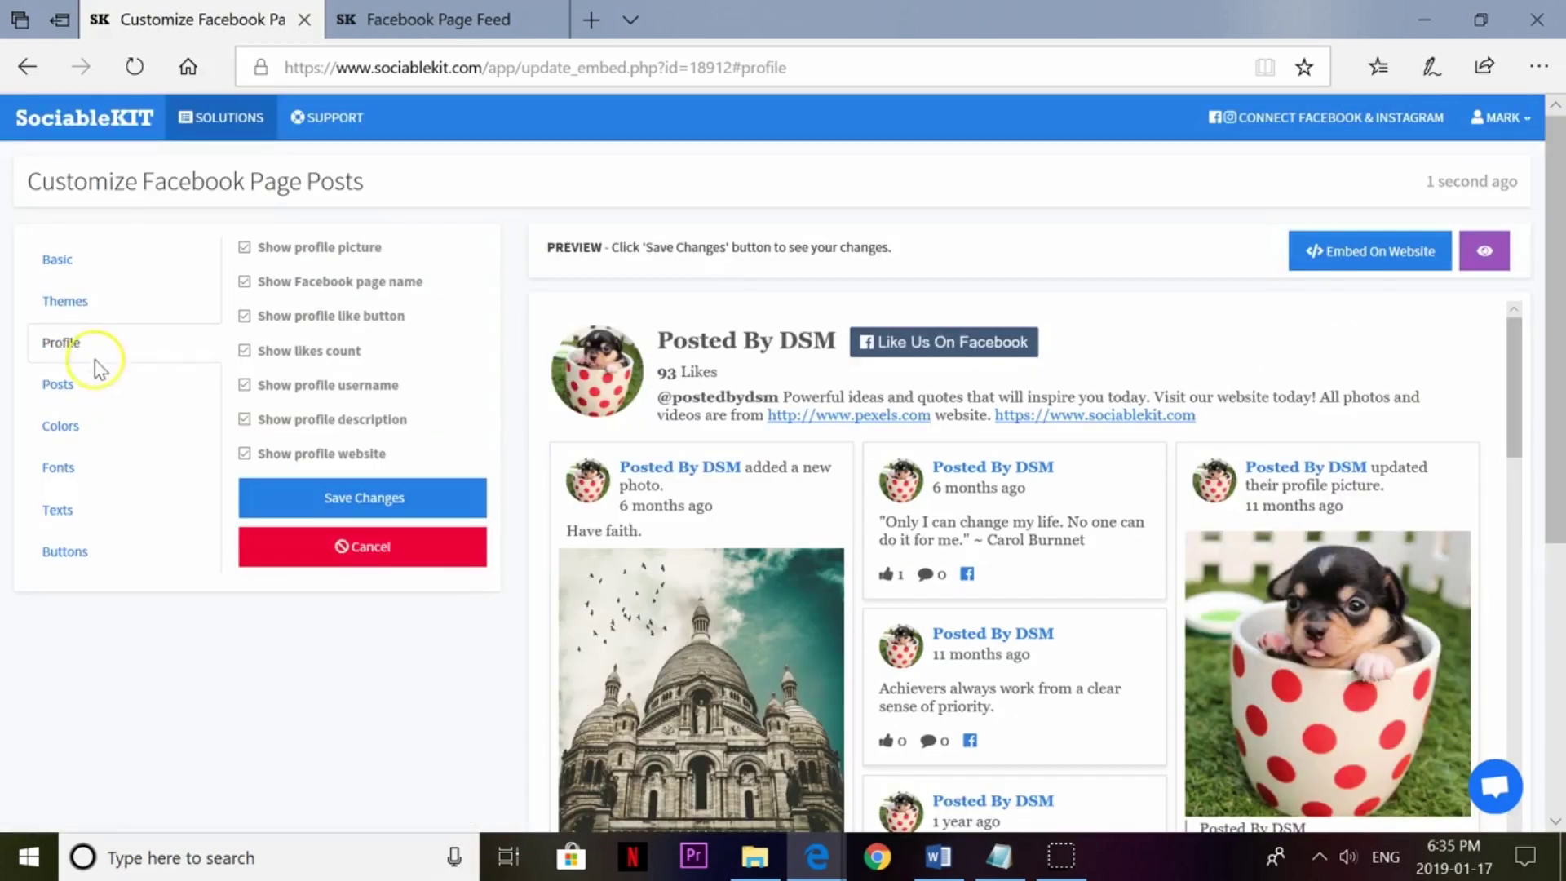
click(58, 383)
click(60, 427)
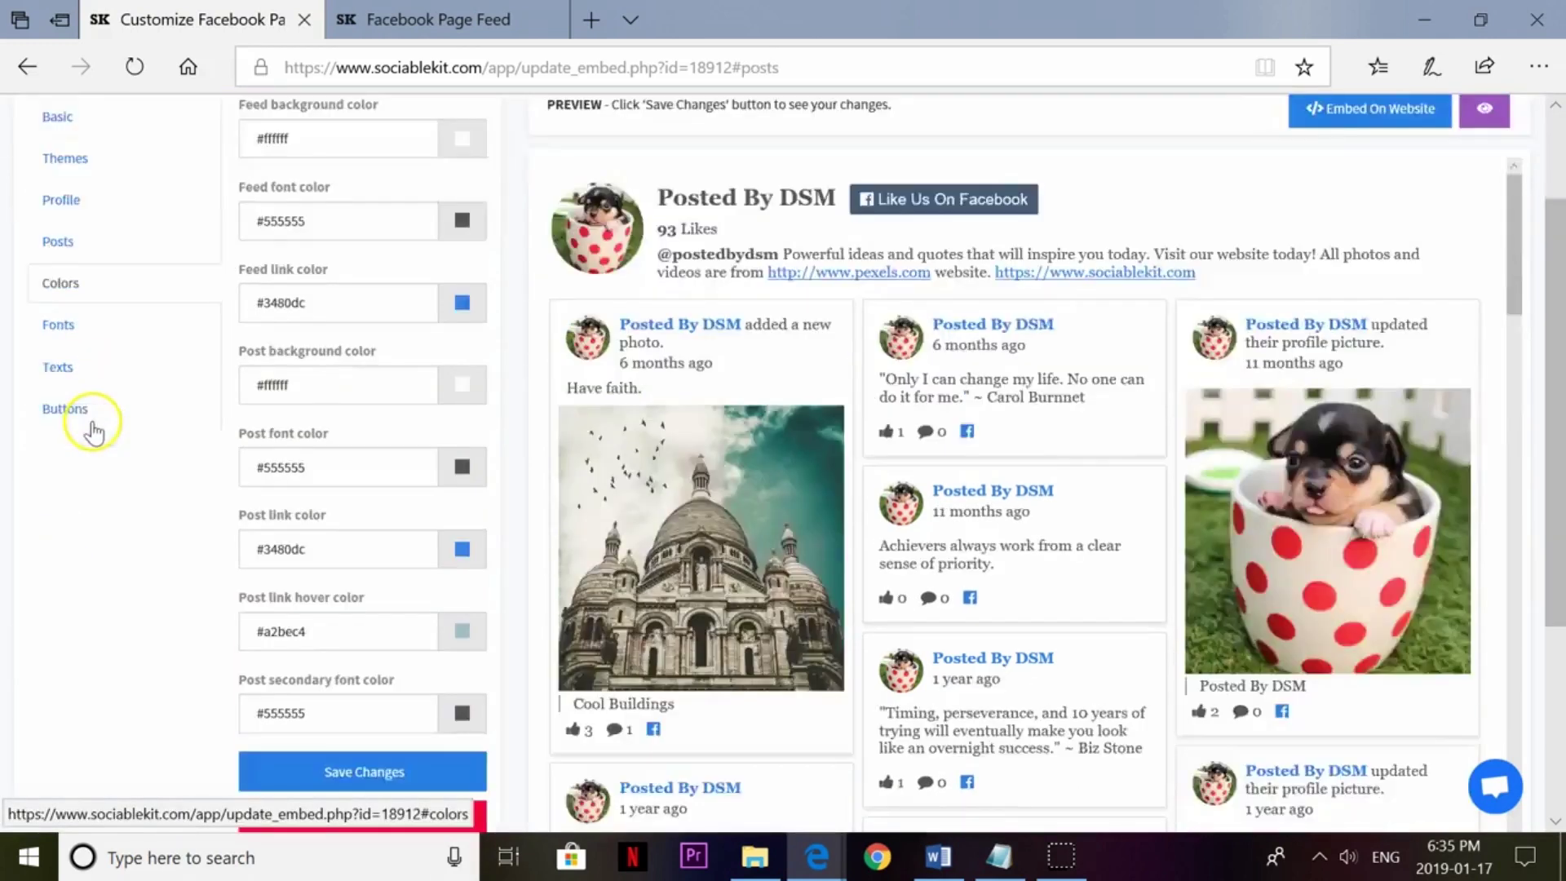
click(59, 468)
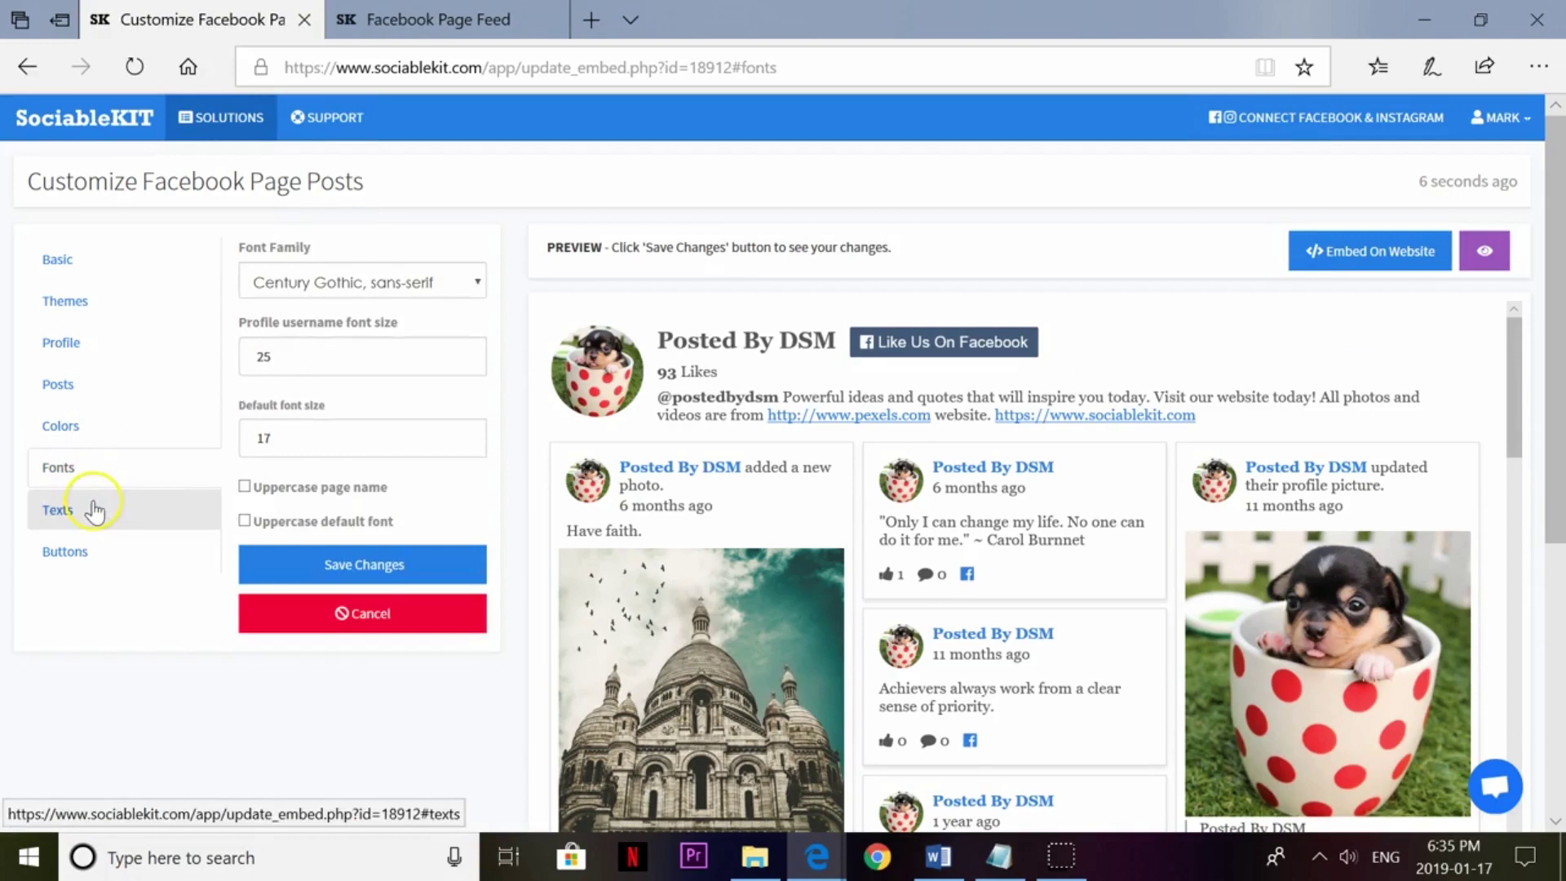
click(96, 510)
click(105, 554)
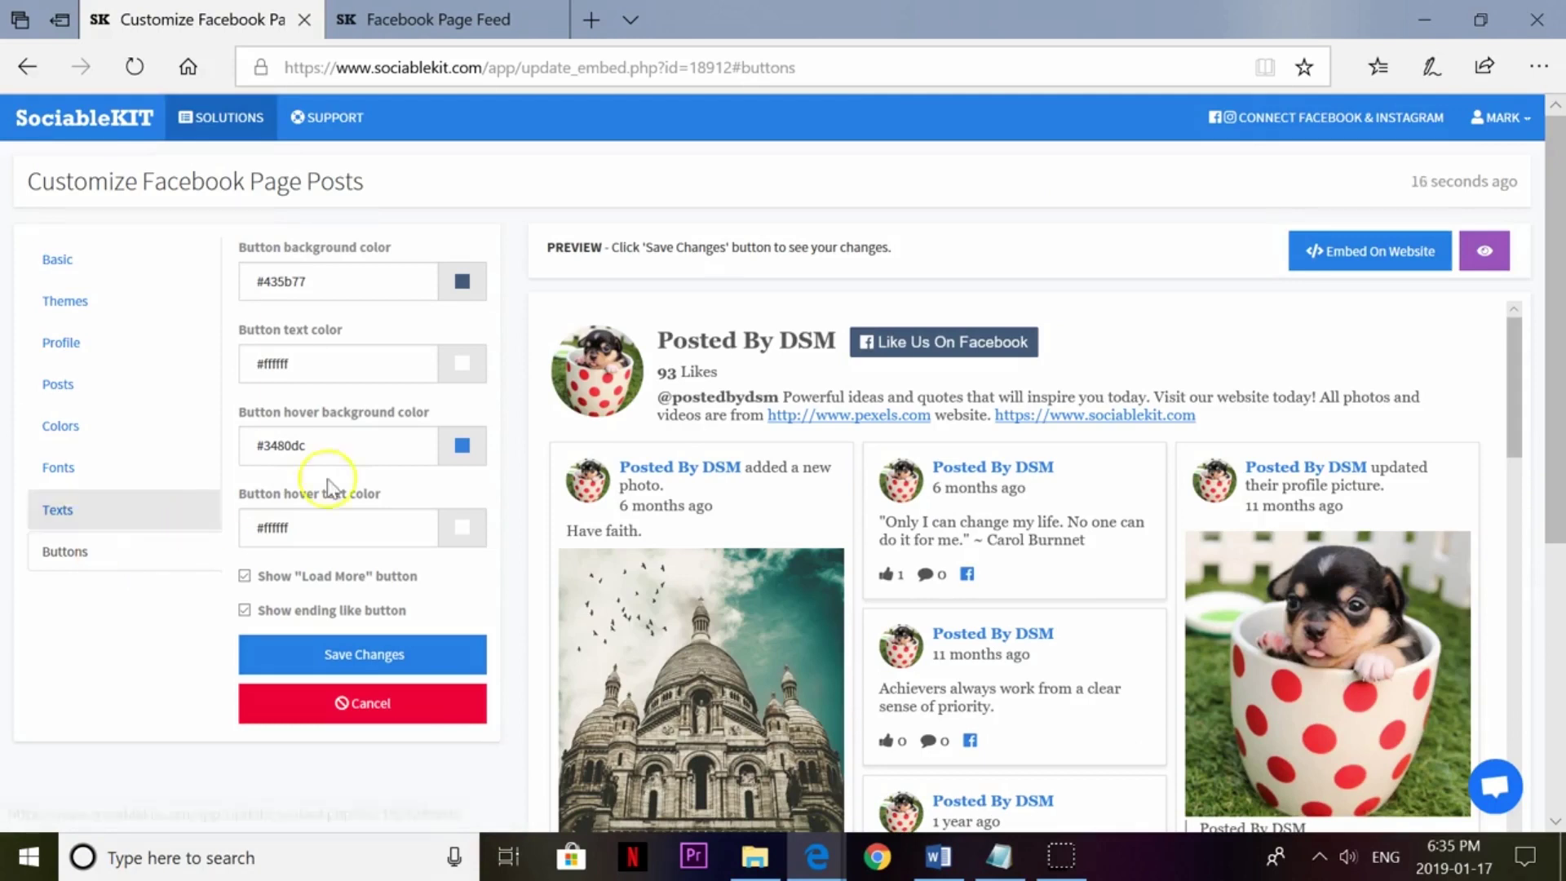
click(1379, 252)
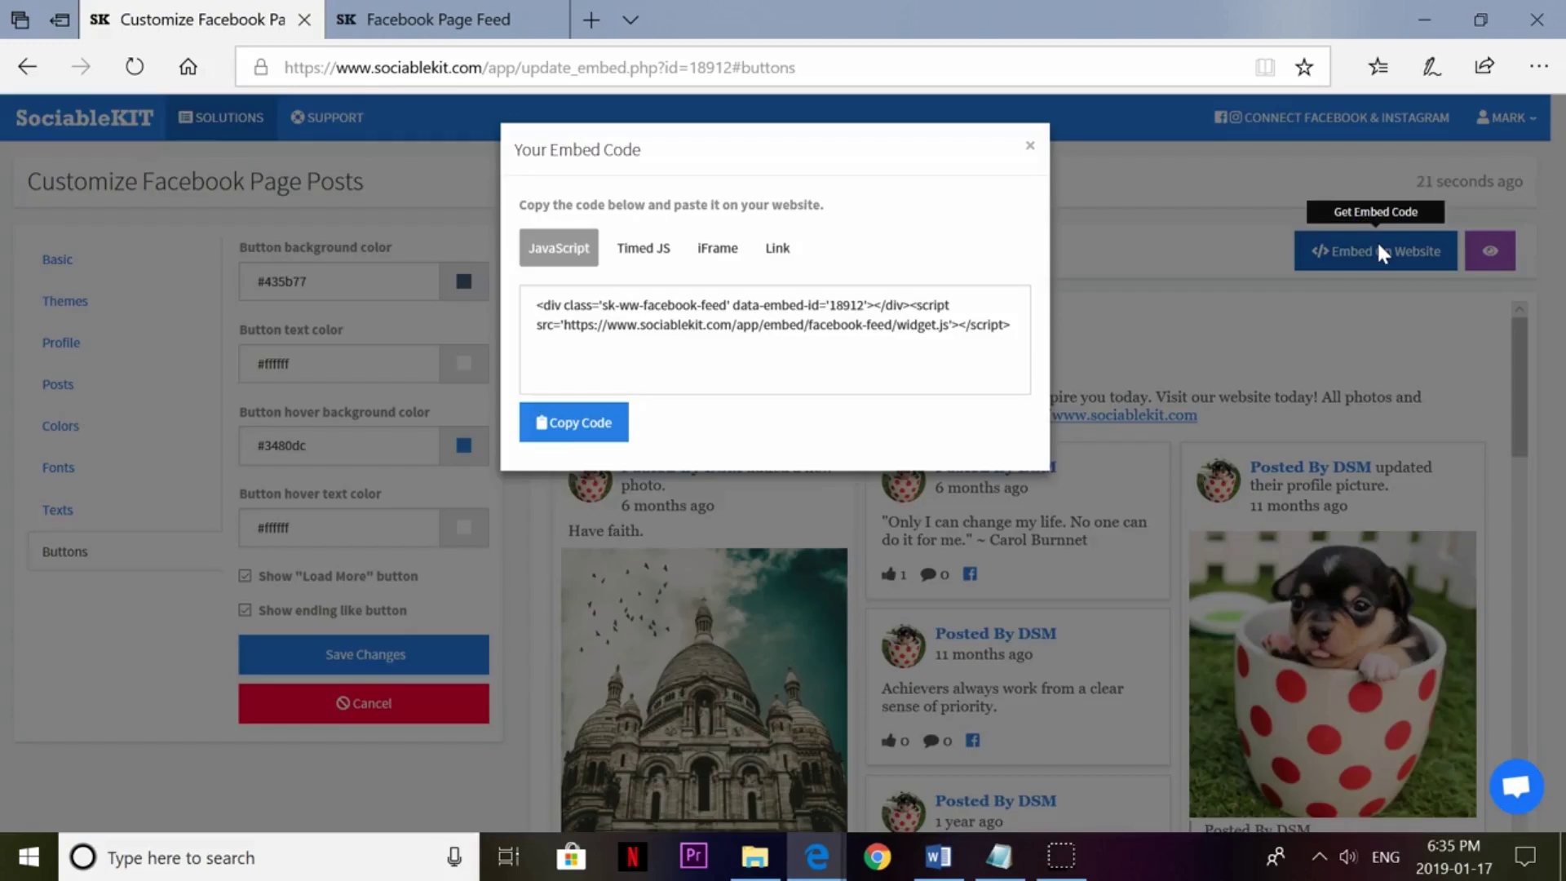
Step: Copy the JavaScript embed code from the Your Embed Code dialog to the clipboard
click(967, 320)
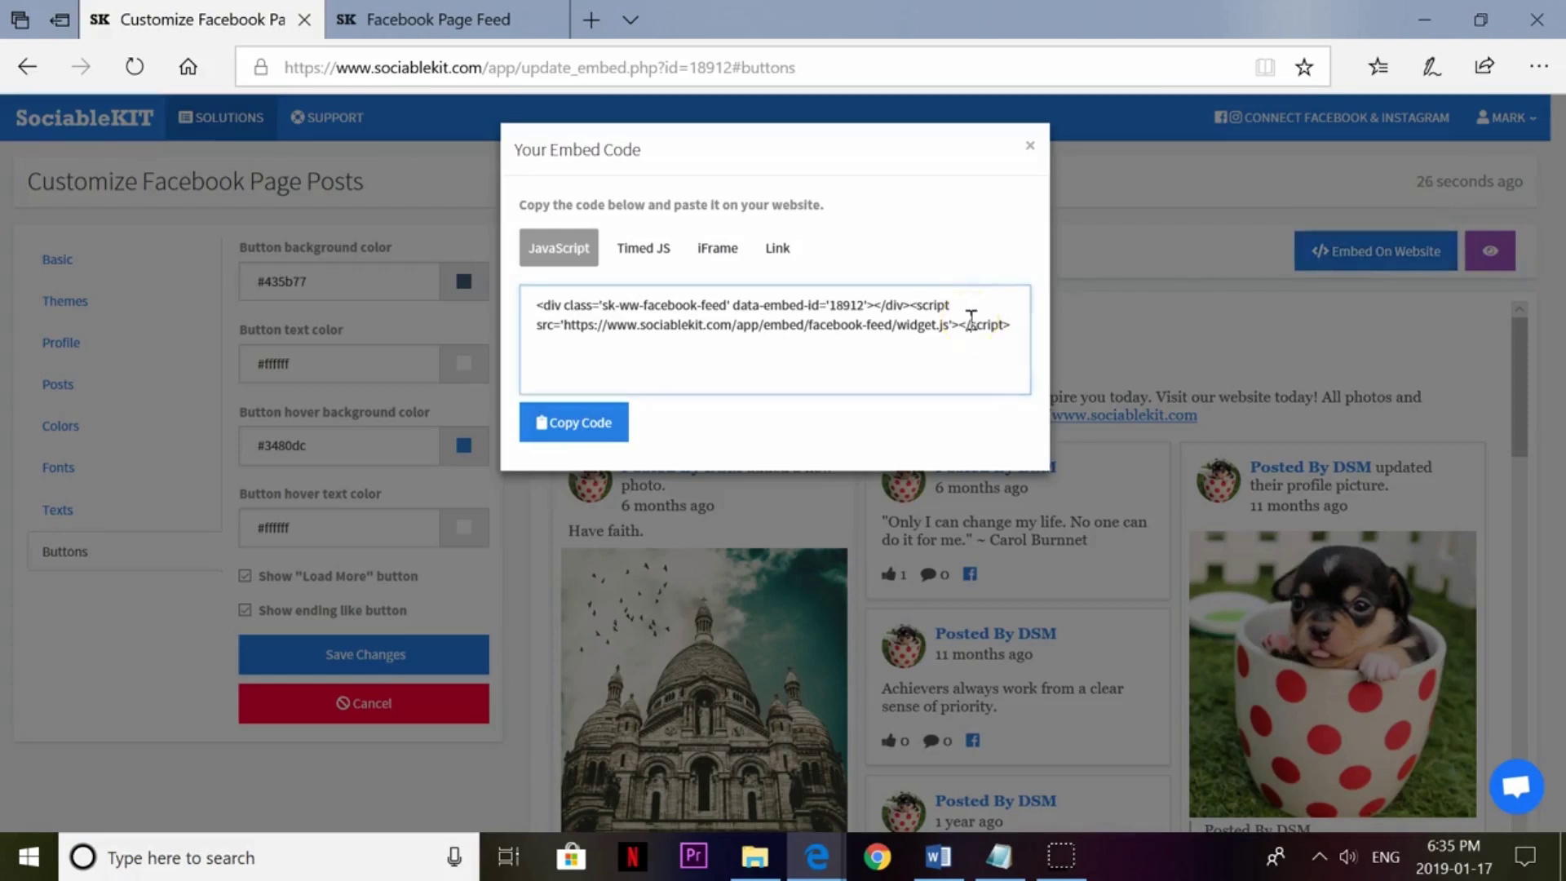
click(598, 424)
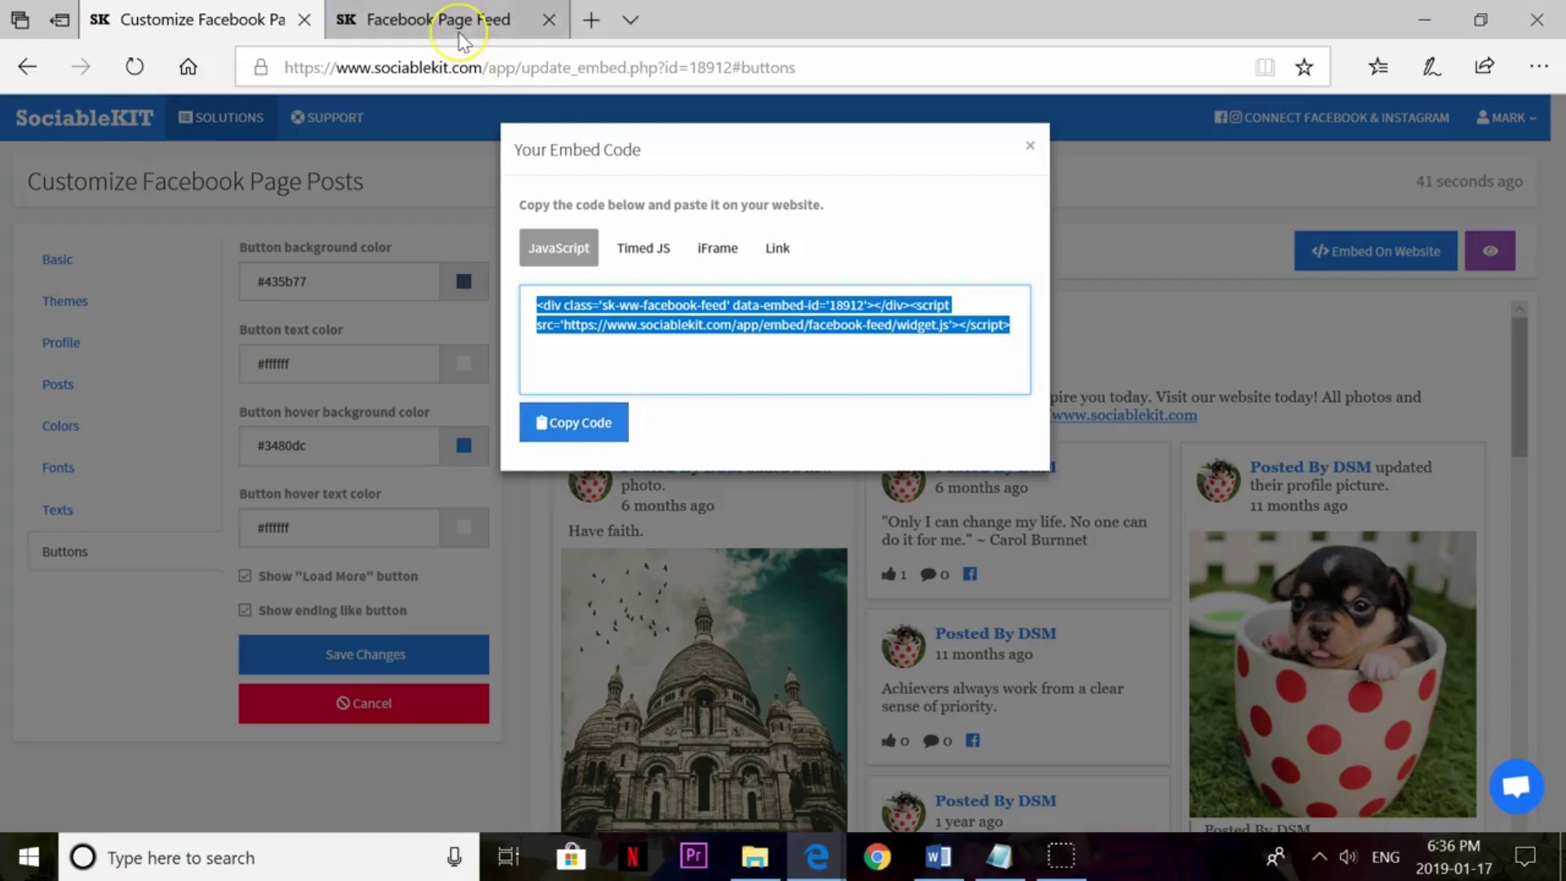
Step: Switch to the Facebook Page Feed demo tab showing the embedded feed
click(464, 22)
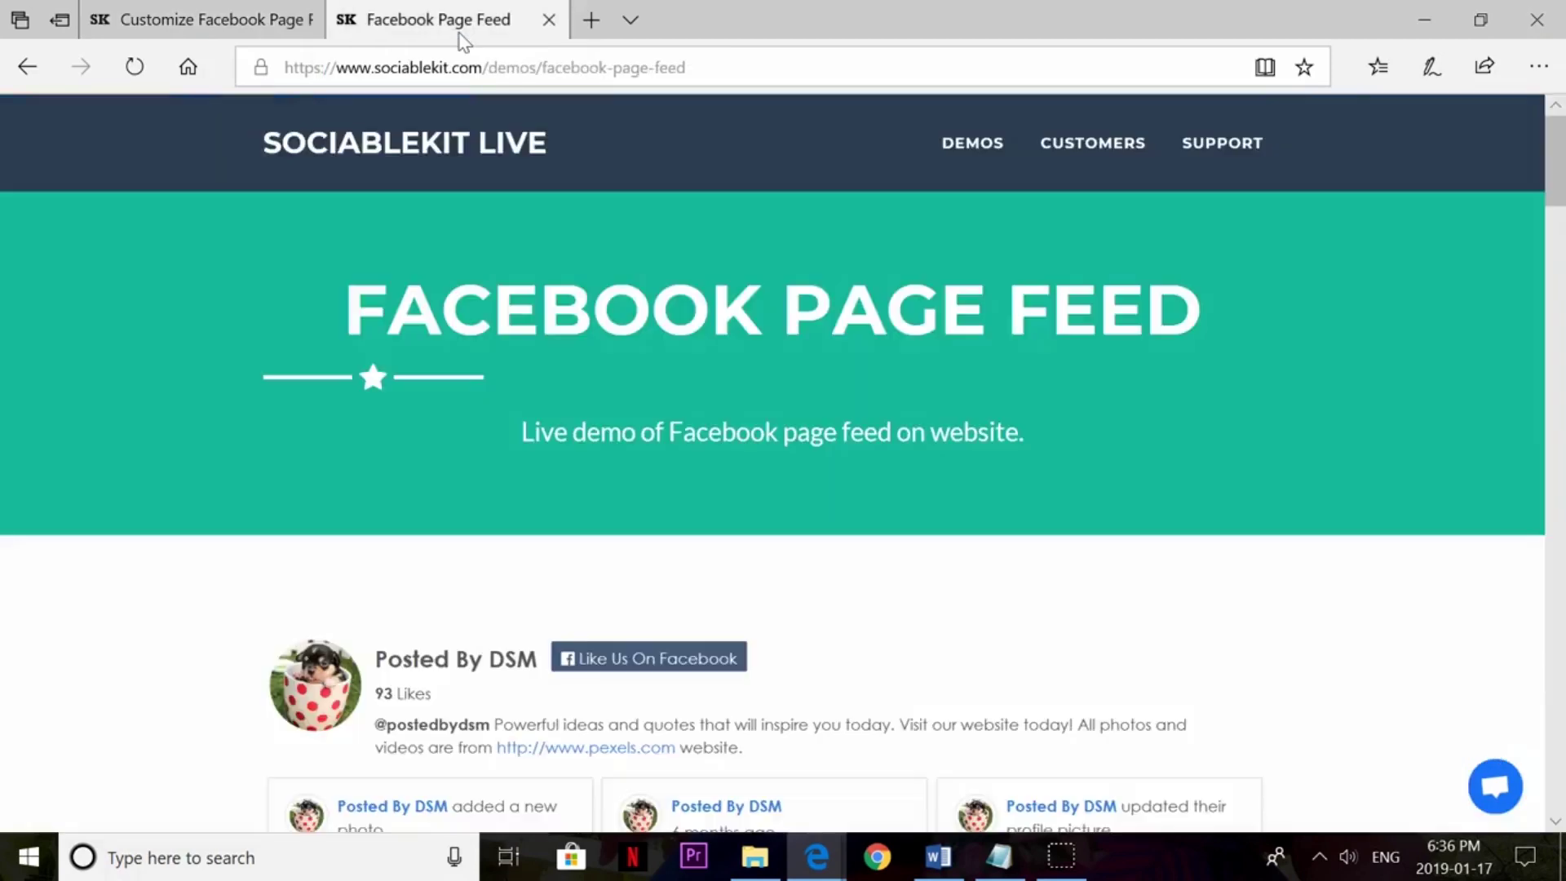
scroll(771, 618, down, 5)
scroll(771, 618, down, 5)
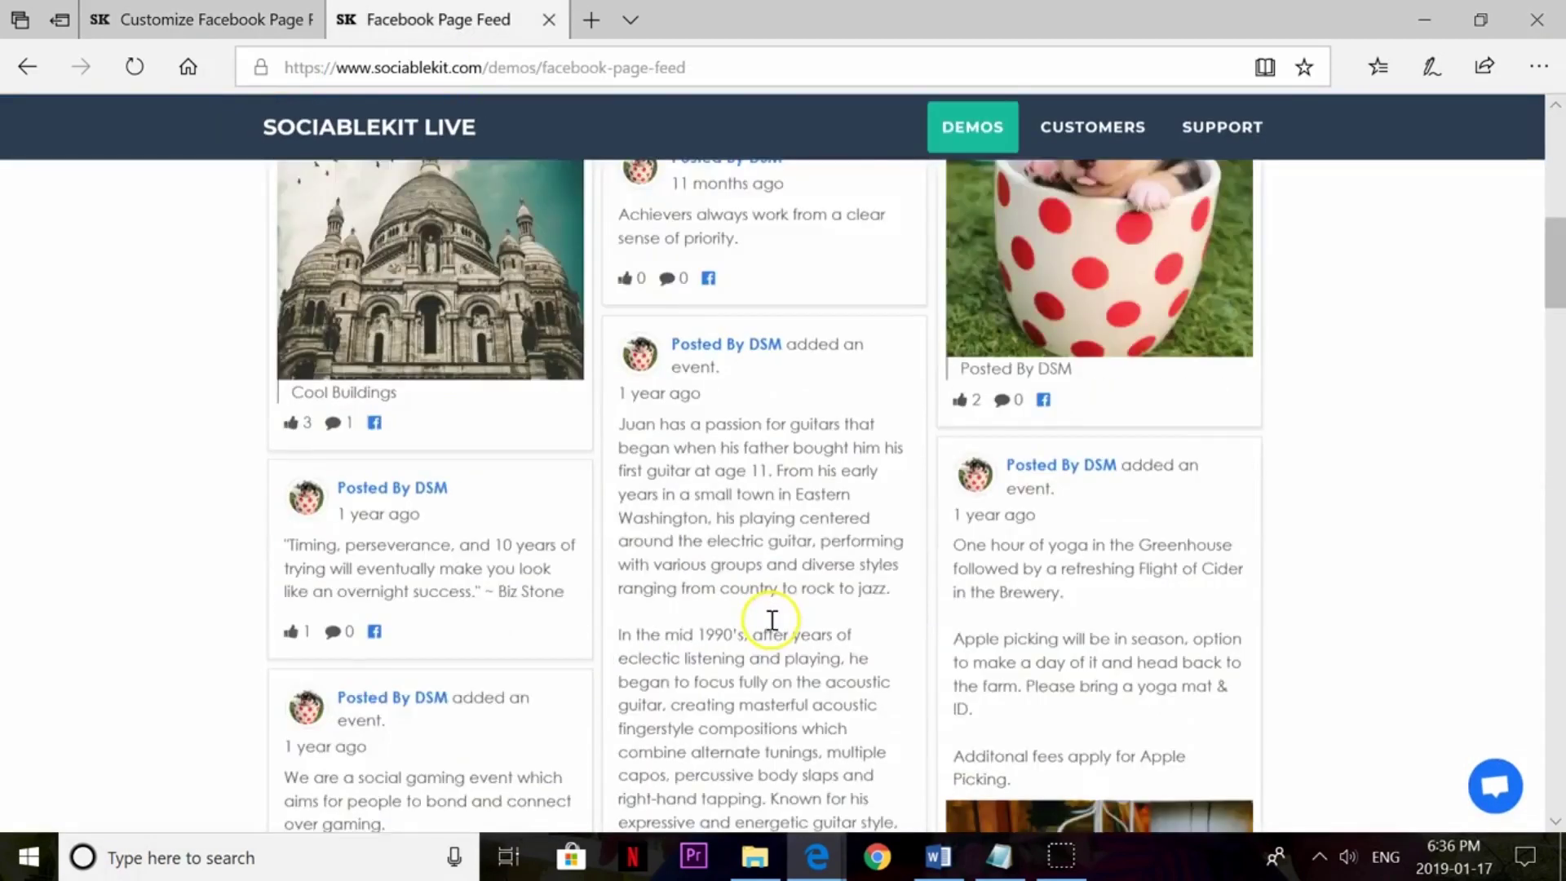
scroll(770, 617, down, 5)
scroll(771, 618, down, 5)
scroll(771, 617, down, 4)
scroll(772, 619, up, 8)
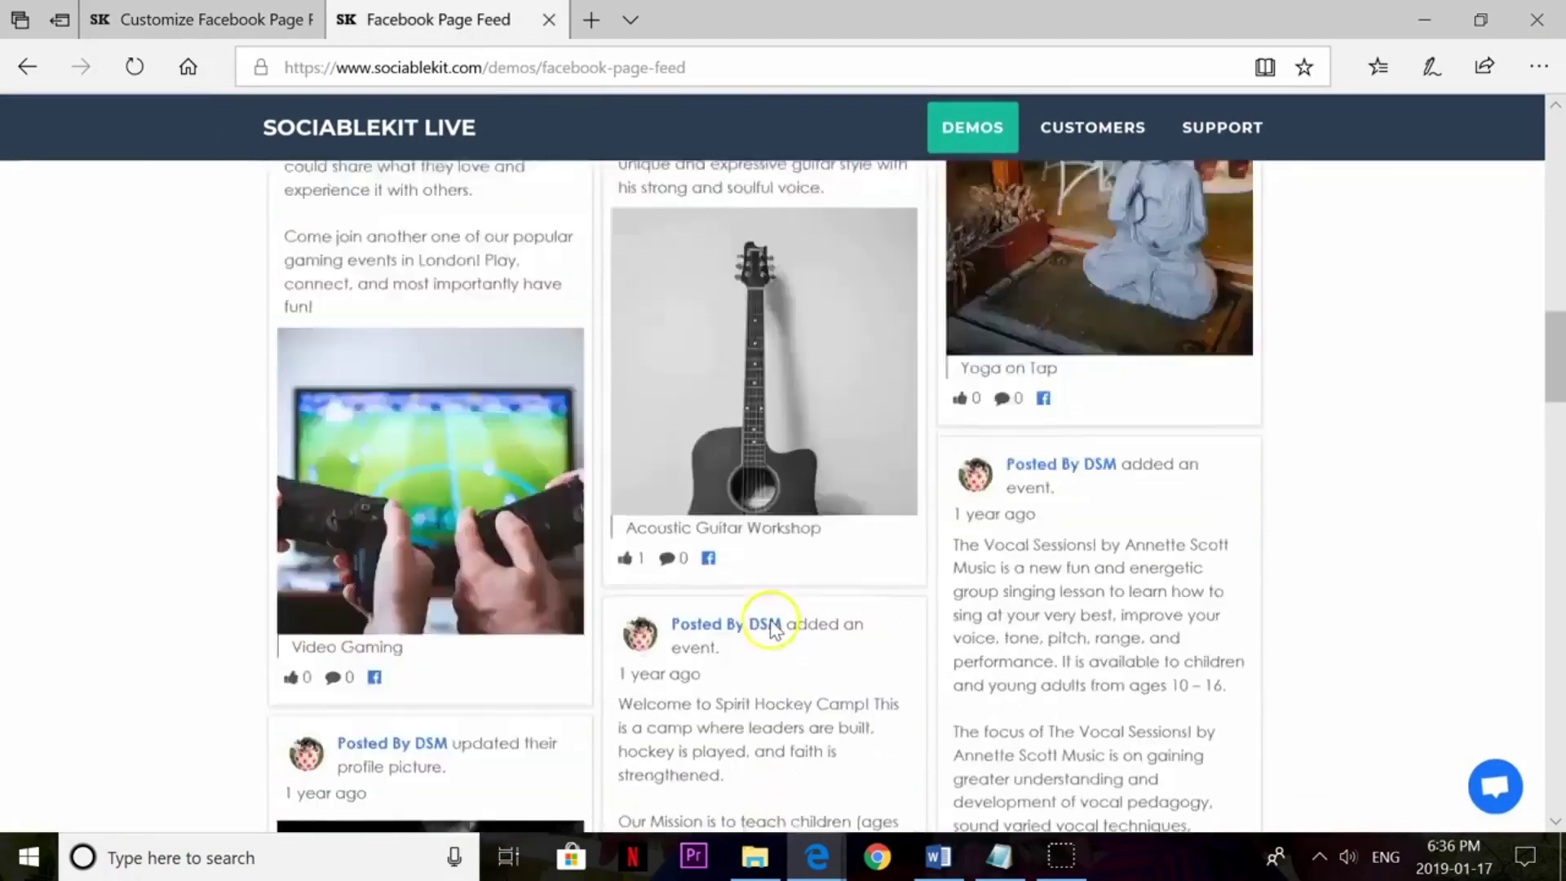
scroll(771, 618, up, 8)
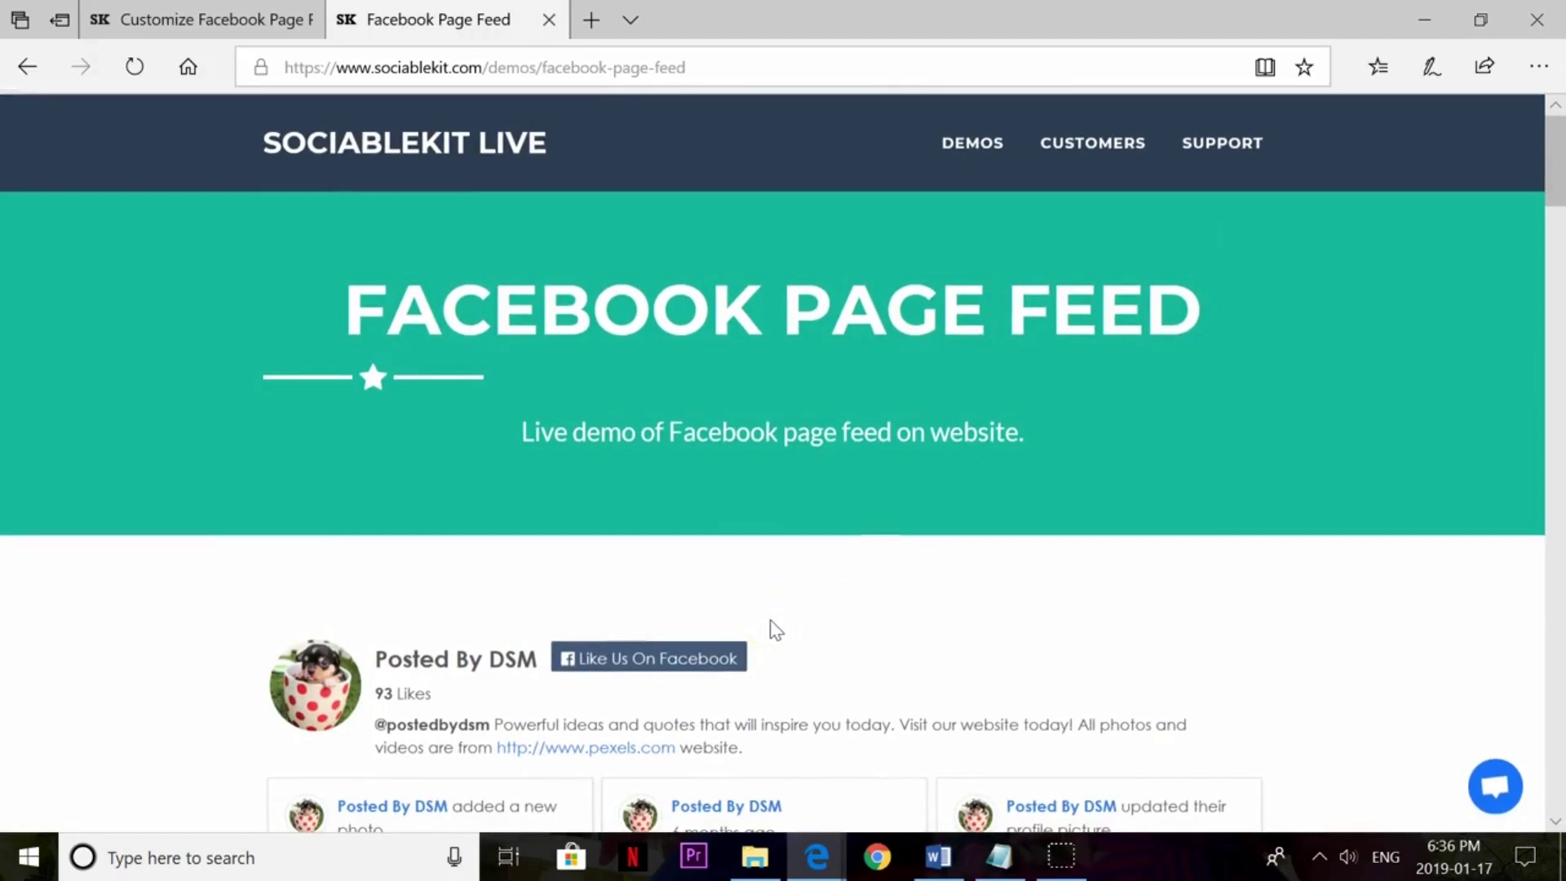